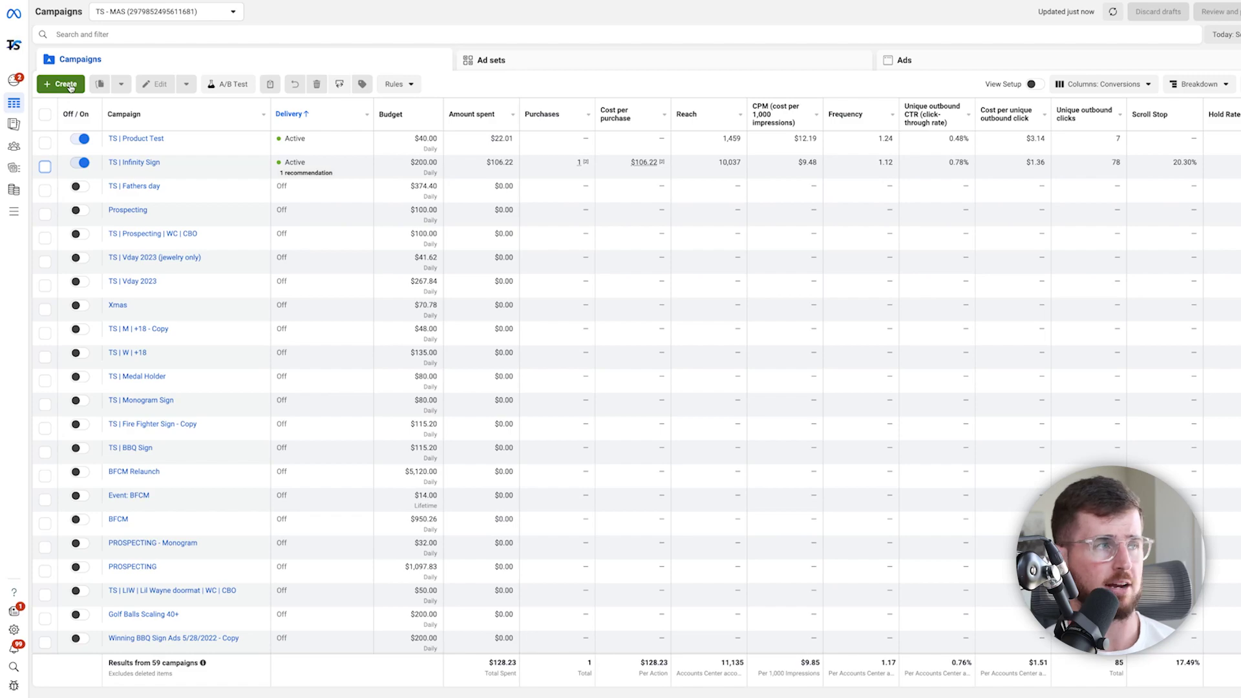
- Create a new Sales-objective campaign draft using the Manual sales campaign setup
left_click(71, 87)
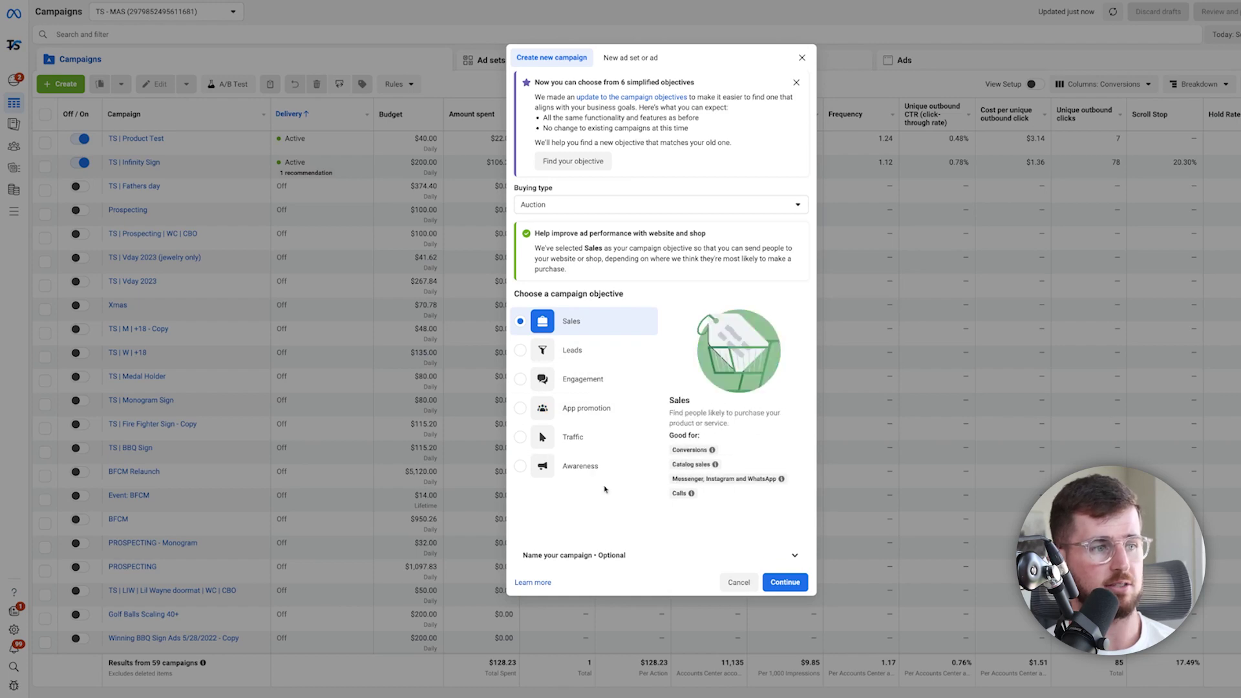
left_click(607, 555)
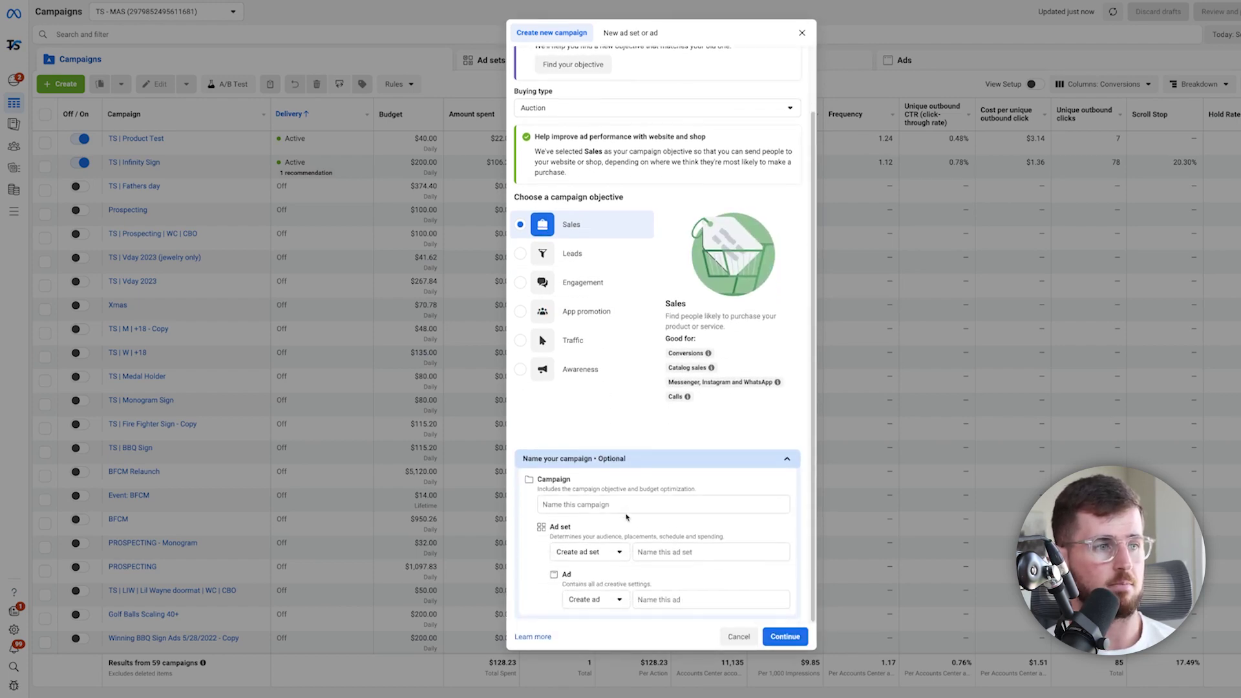
left_click(794, 640)
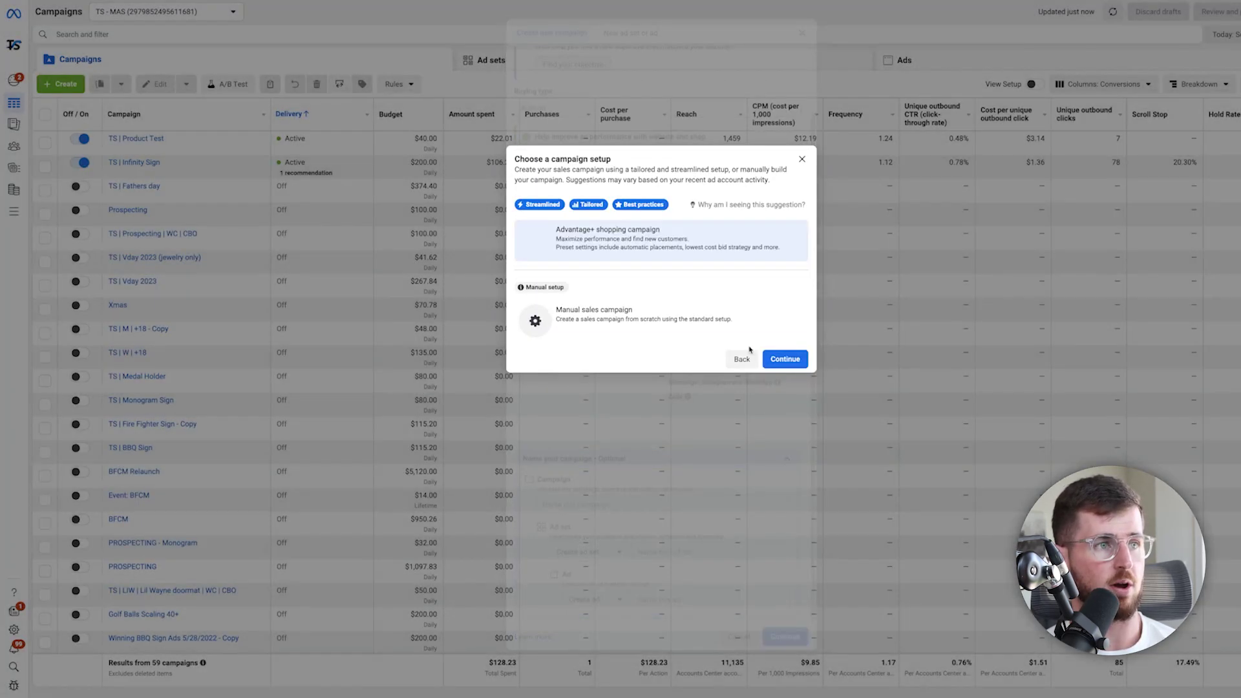
left_click(592, 307)
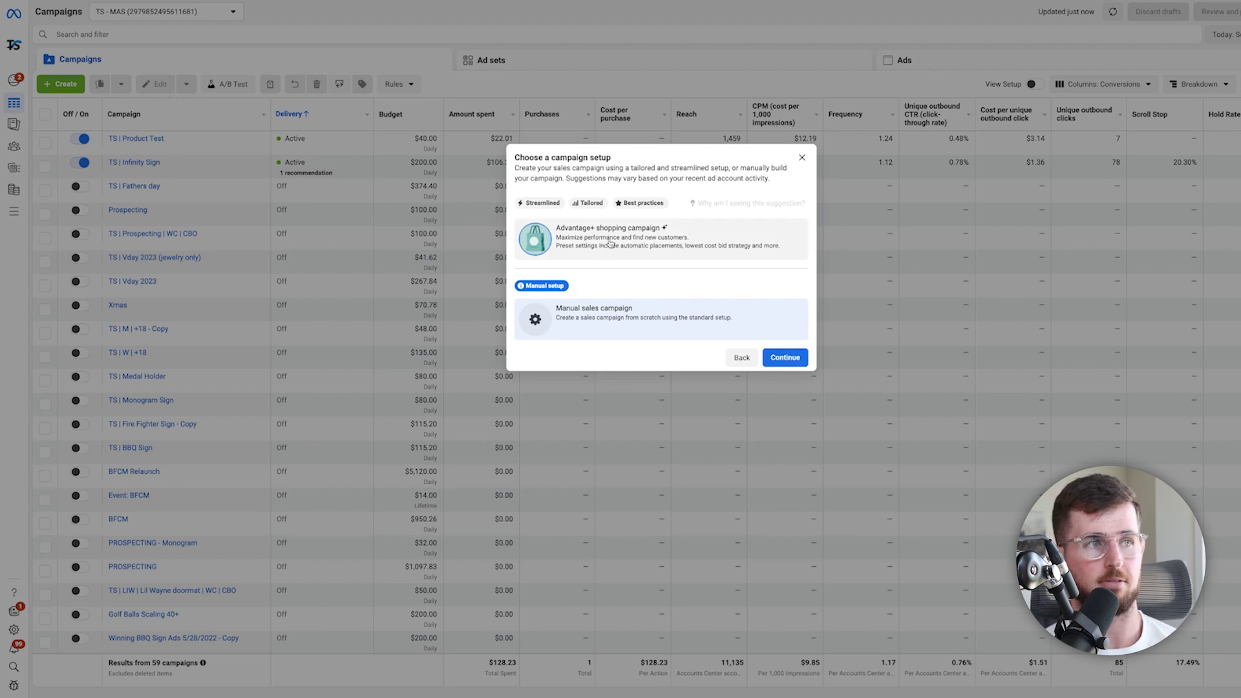
left_click(783, 358)
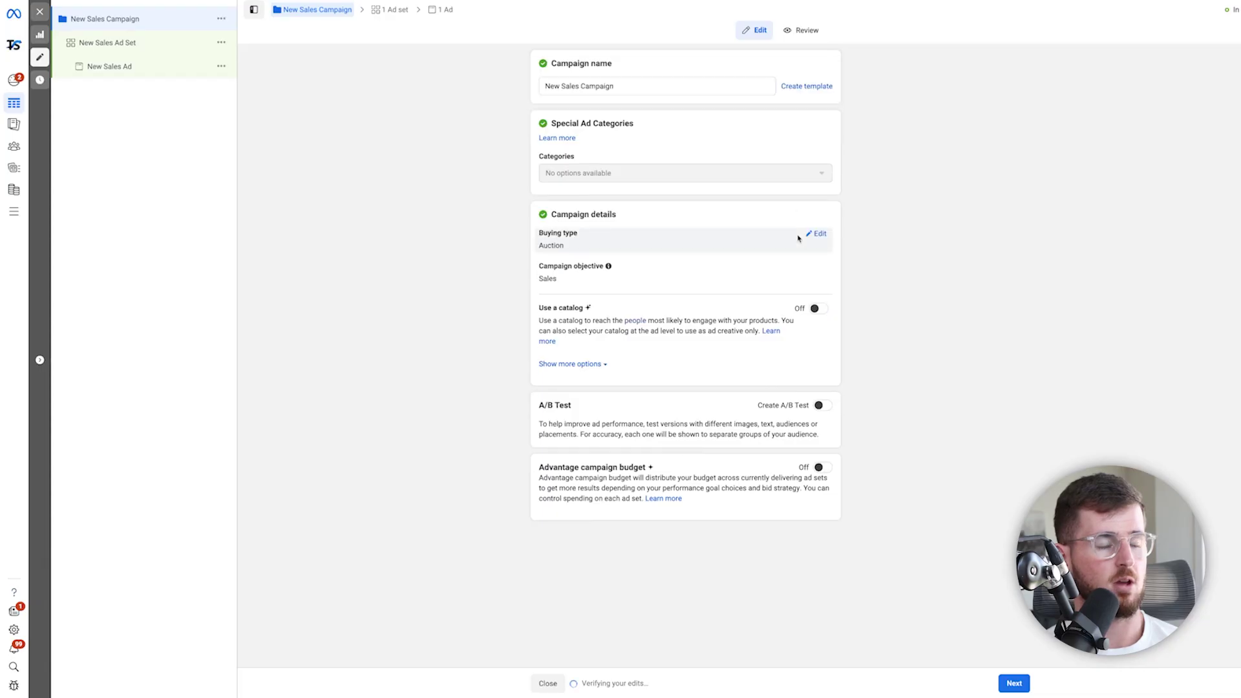
- Rename the campaign to 'TS | Youtube examle'
triple_click(655, 90)
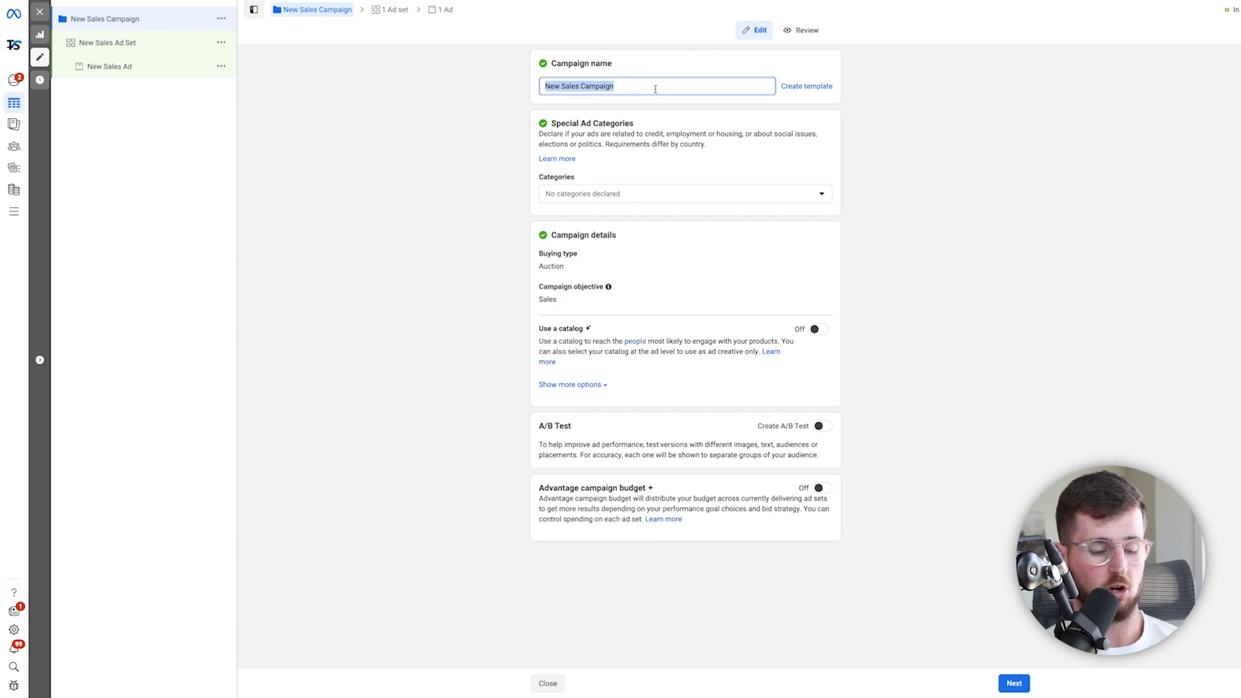
type("TS")
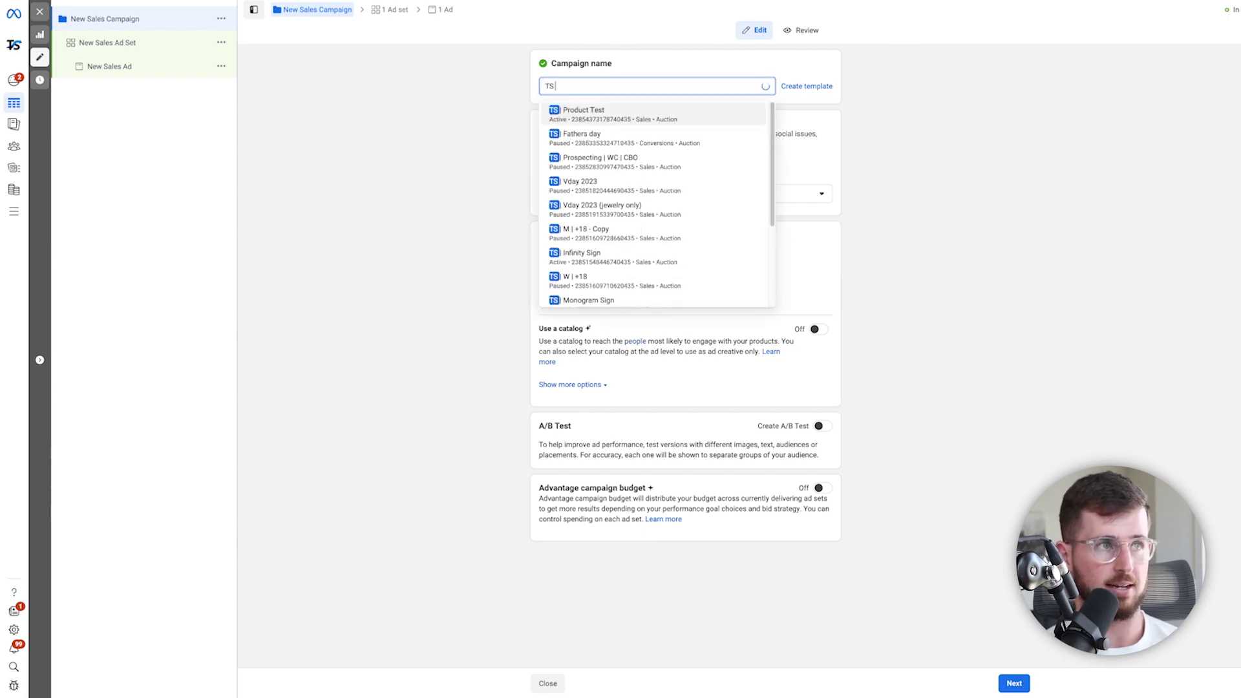
type(" |")
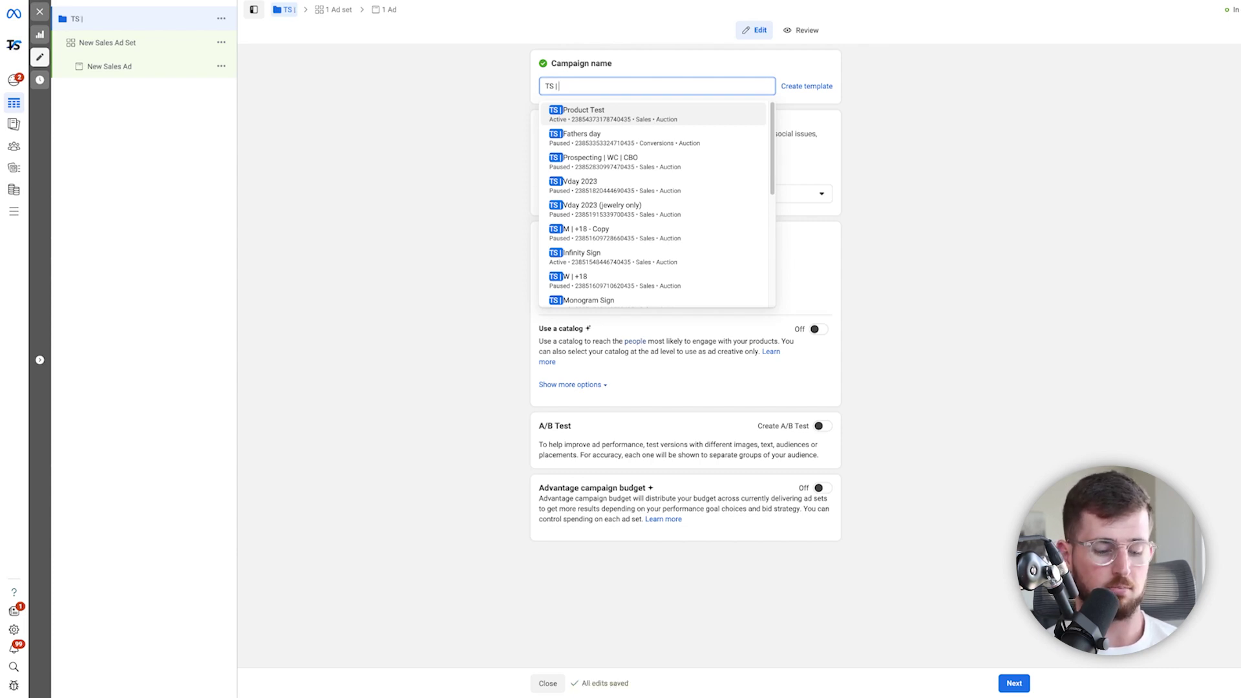
type("Youtube e")
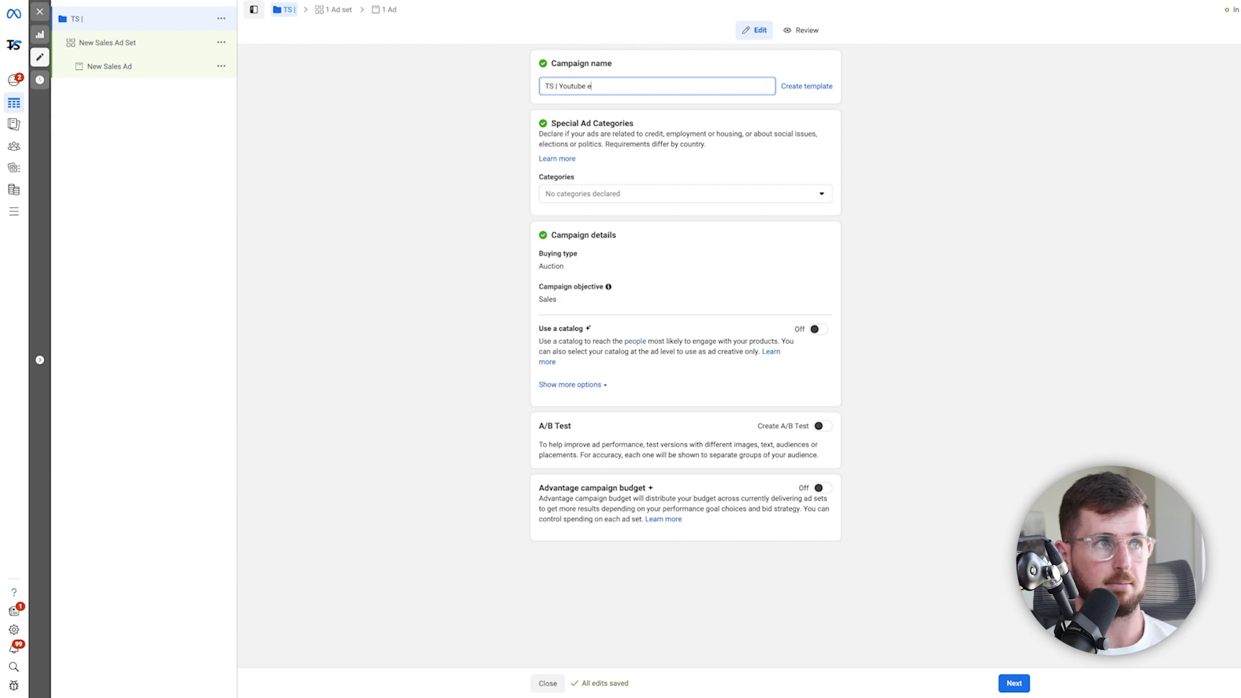
type("xamle")
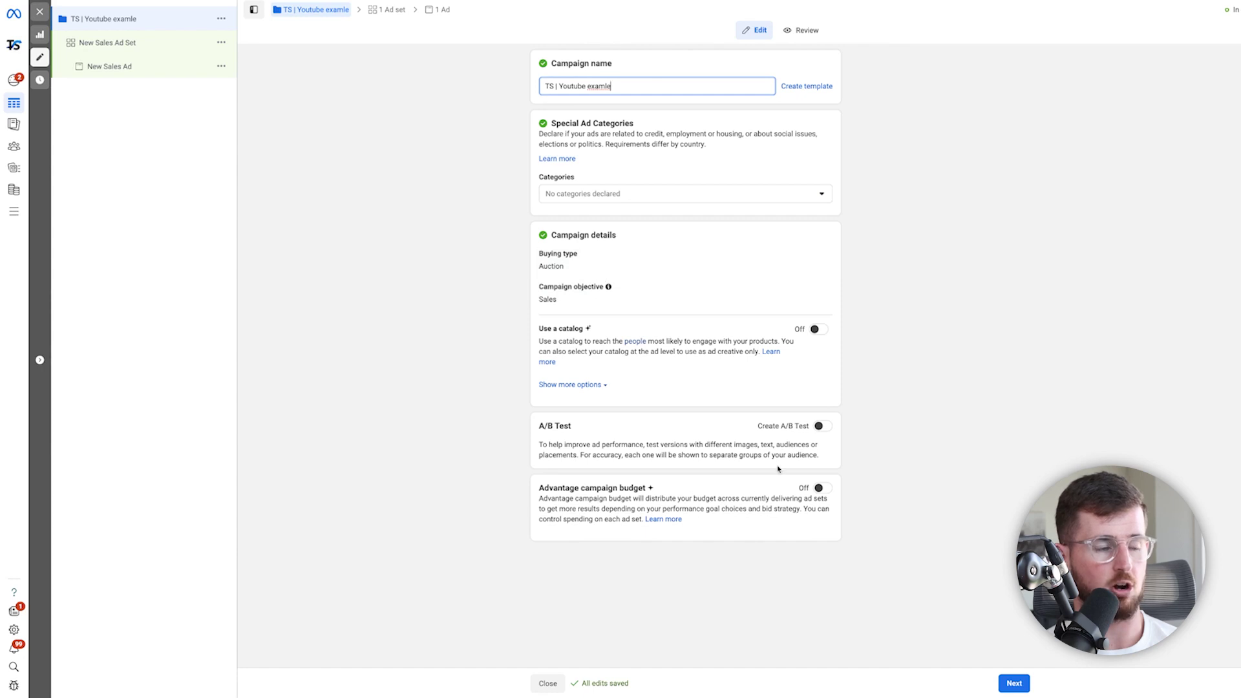
- Turn on Advantage campaign budget with a $100.00 daily budget
left_click(831, 487)
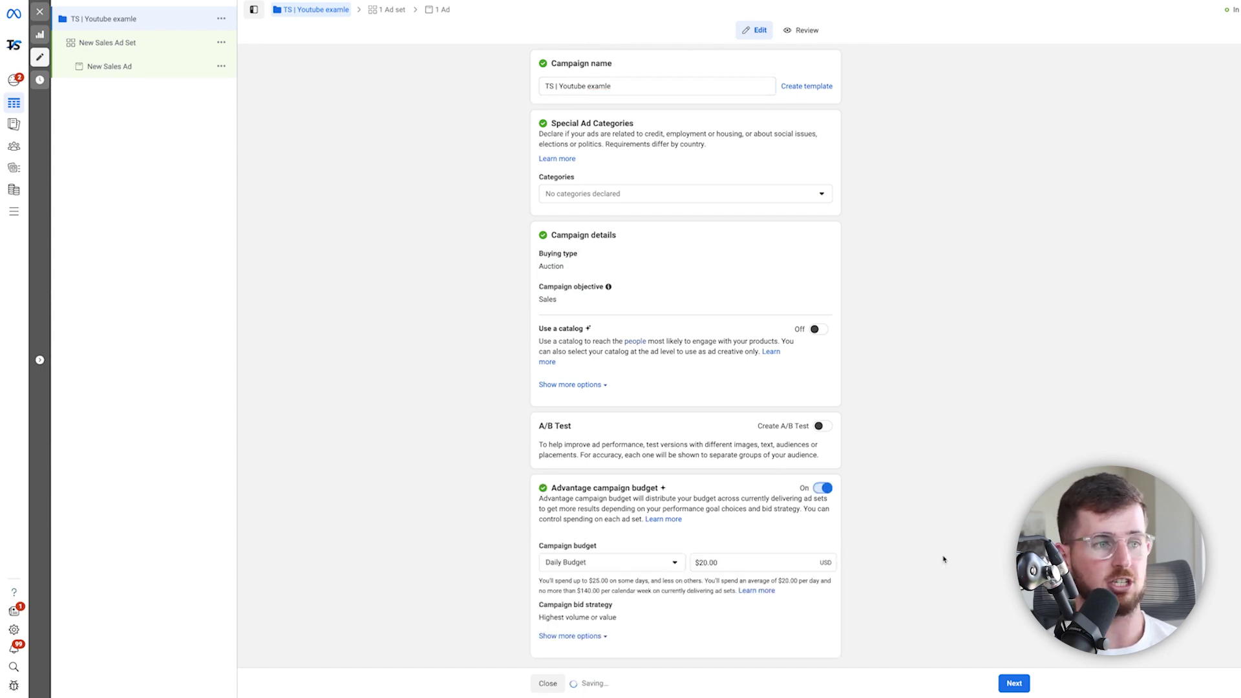
left_click(762, 567)
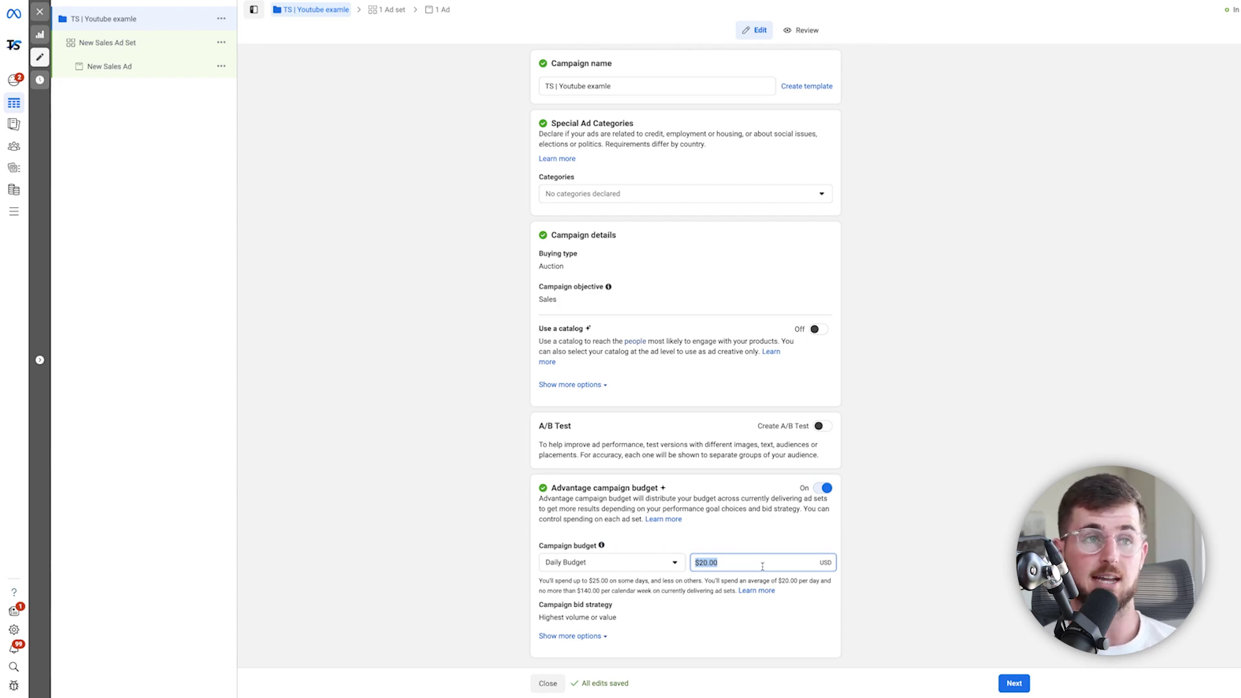
type("100")
left_click(922, 562)
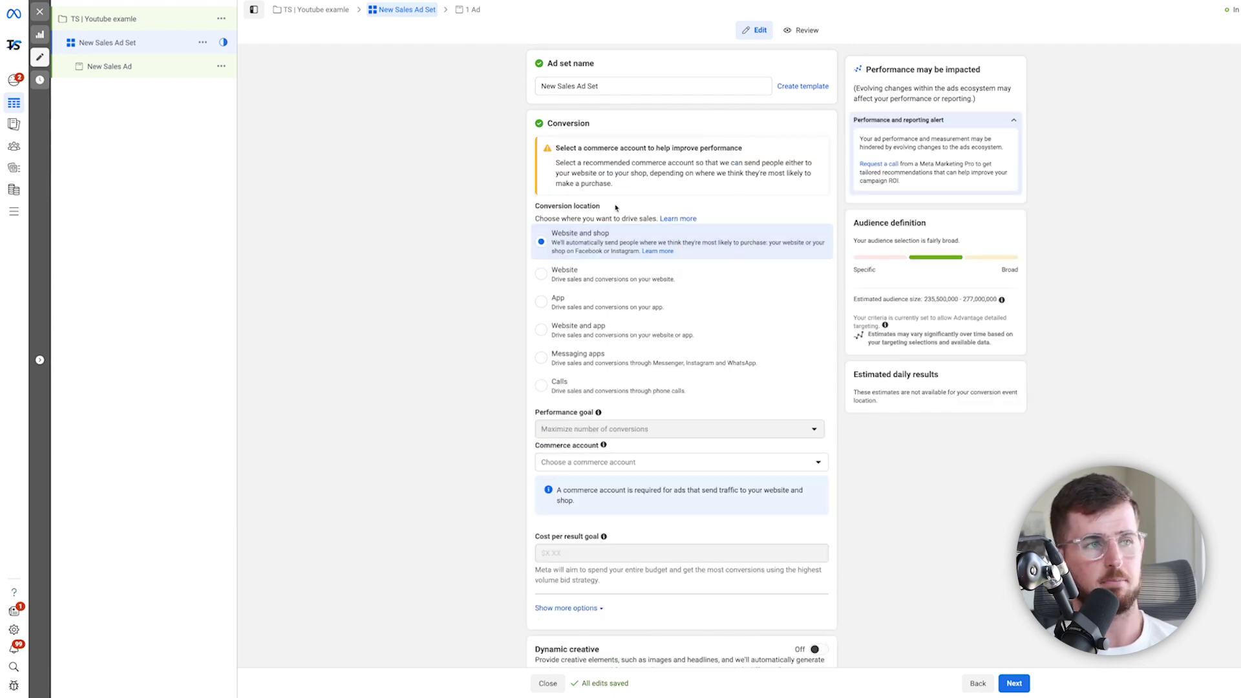
- Set conversion location to Website and shop and name the ad set 'MAIN01 | USA | M+F | 18+ | Broad | AP | oPUR'
left_click(564, 274)
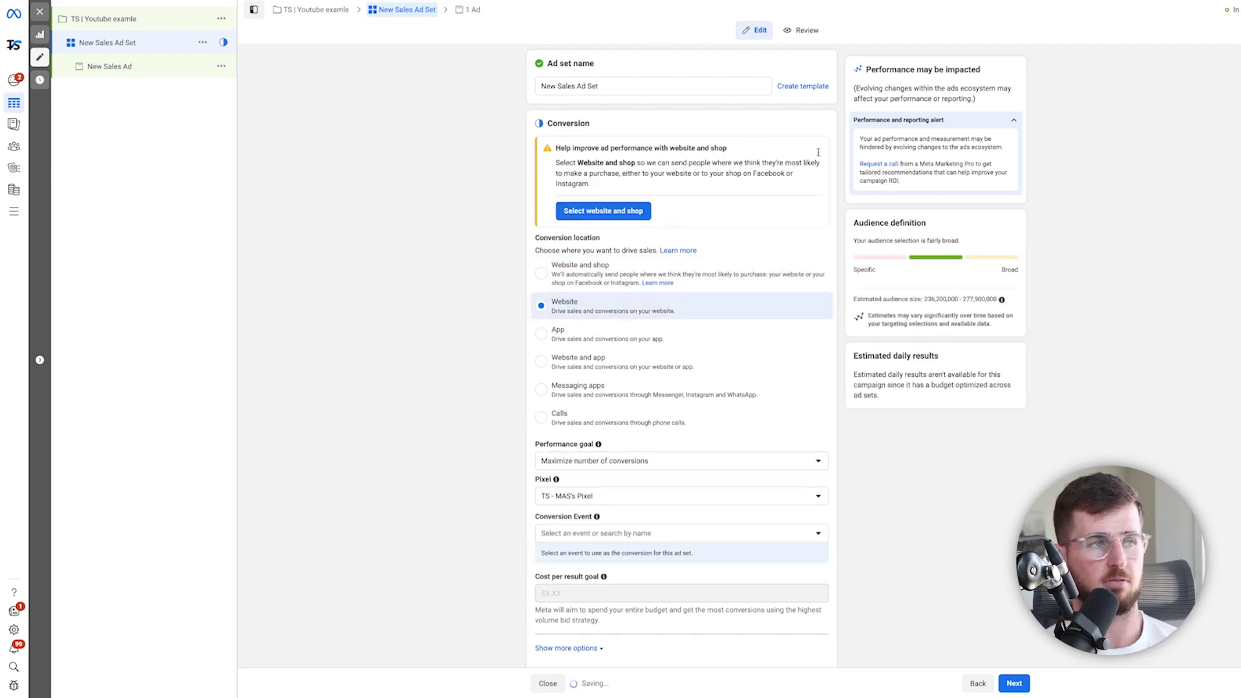
left_click(557, 266)
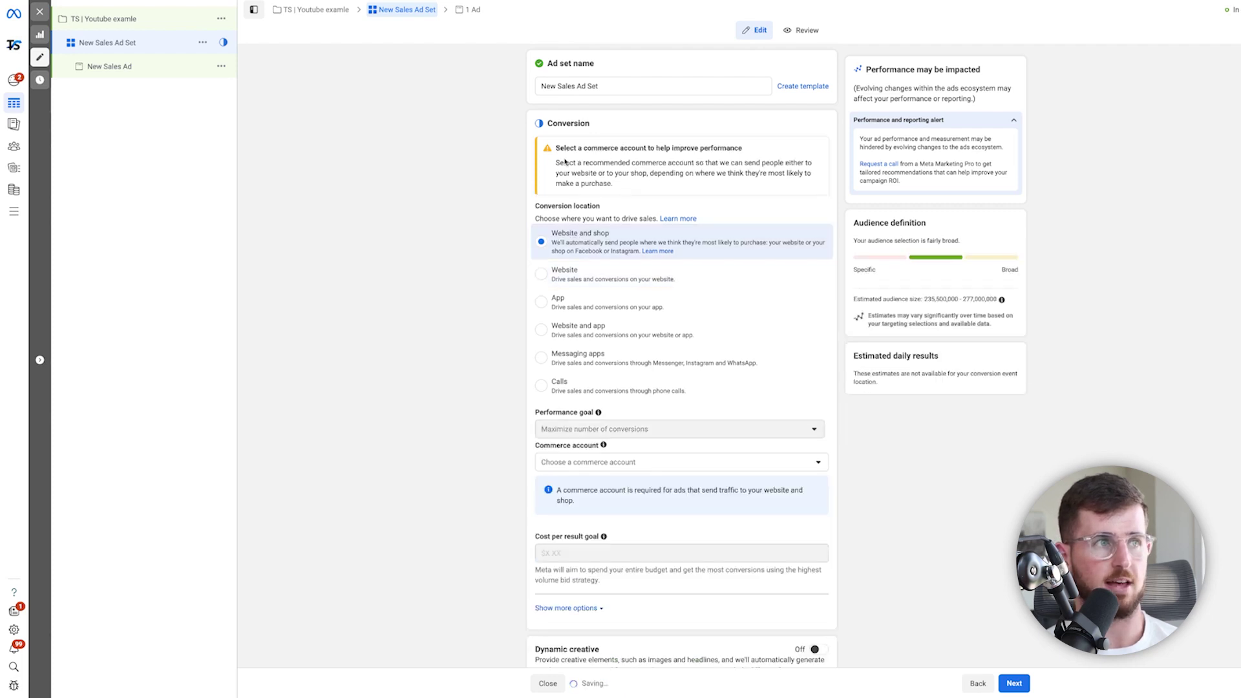
double_click(634, 86)
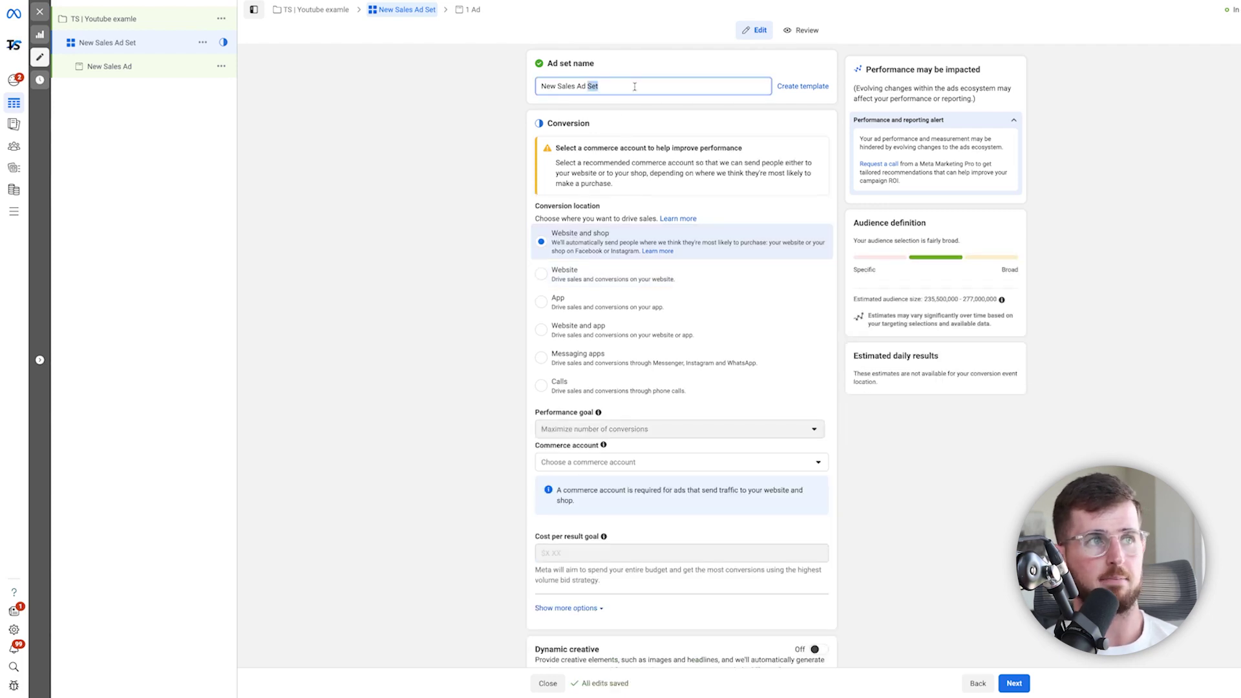
triple_click(634, 86)
key("BackSpace")
type("USA")
key("BackSpace")
key("BackSpace")
key("BackSpace")
type("MAIN01")
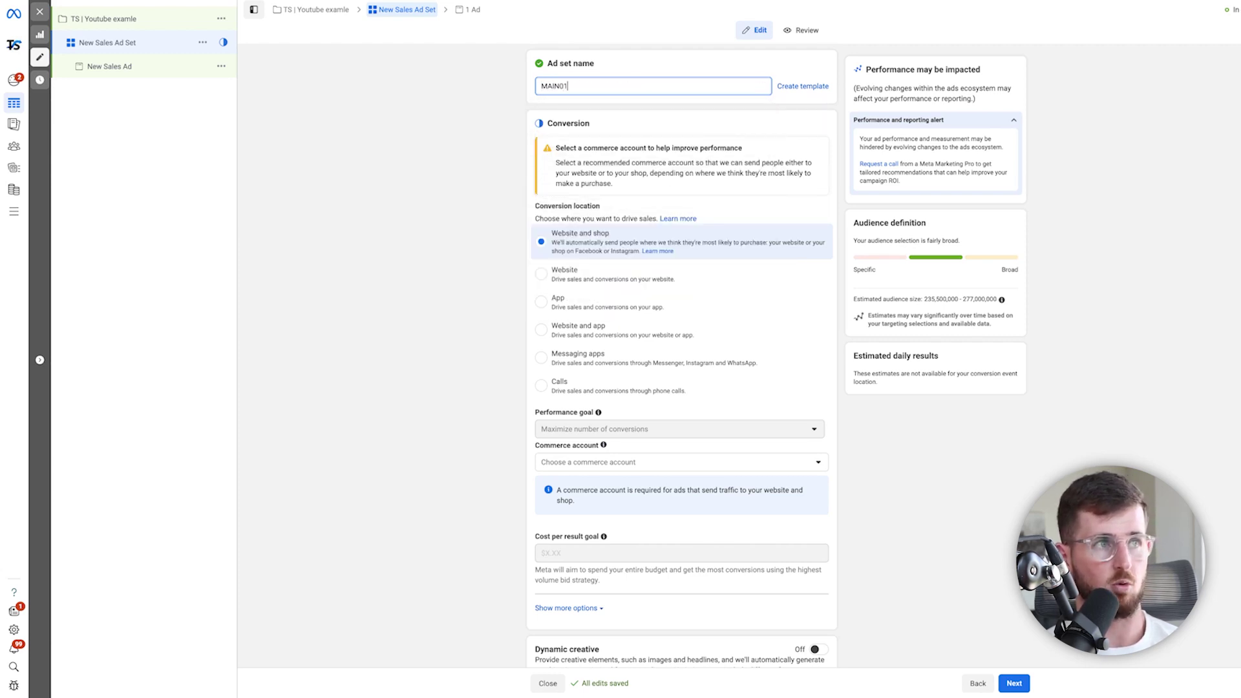
type(" |")
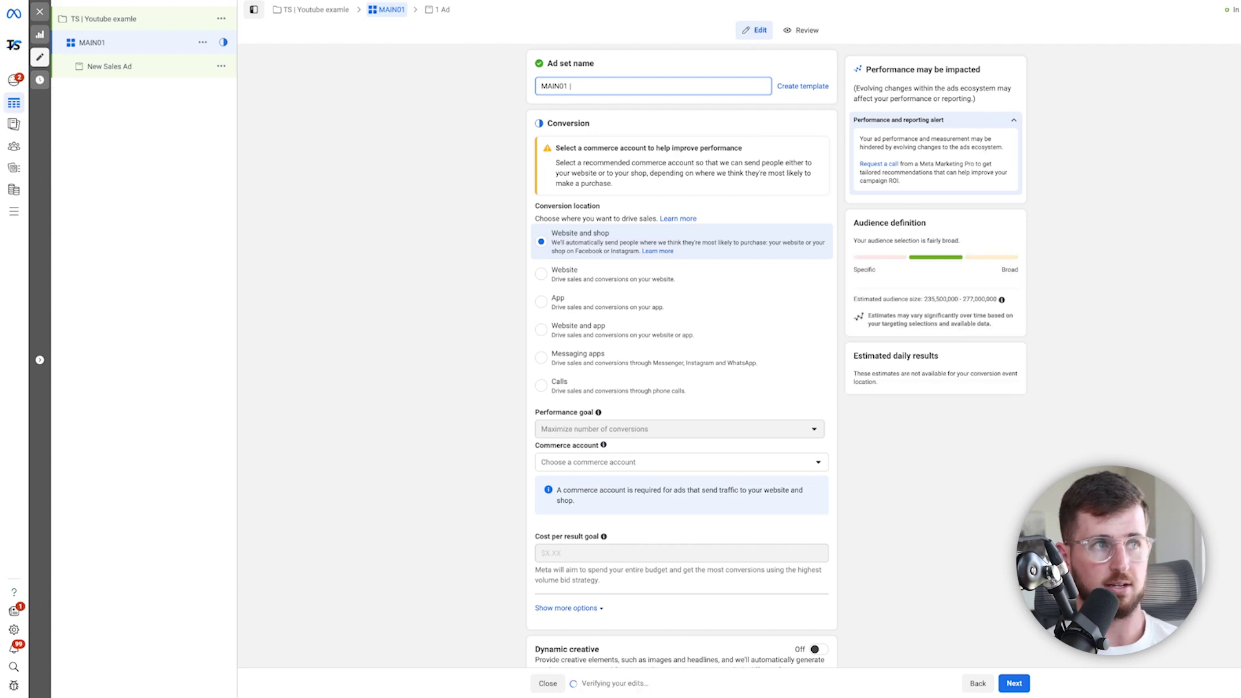
type(" USA |")
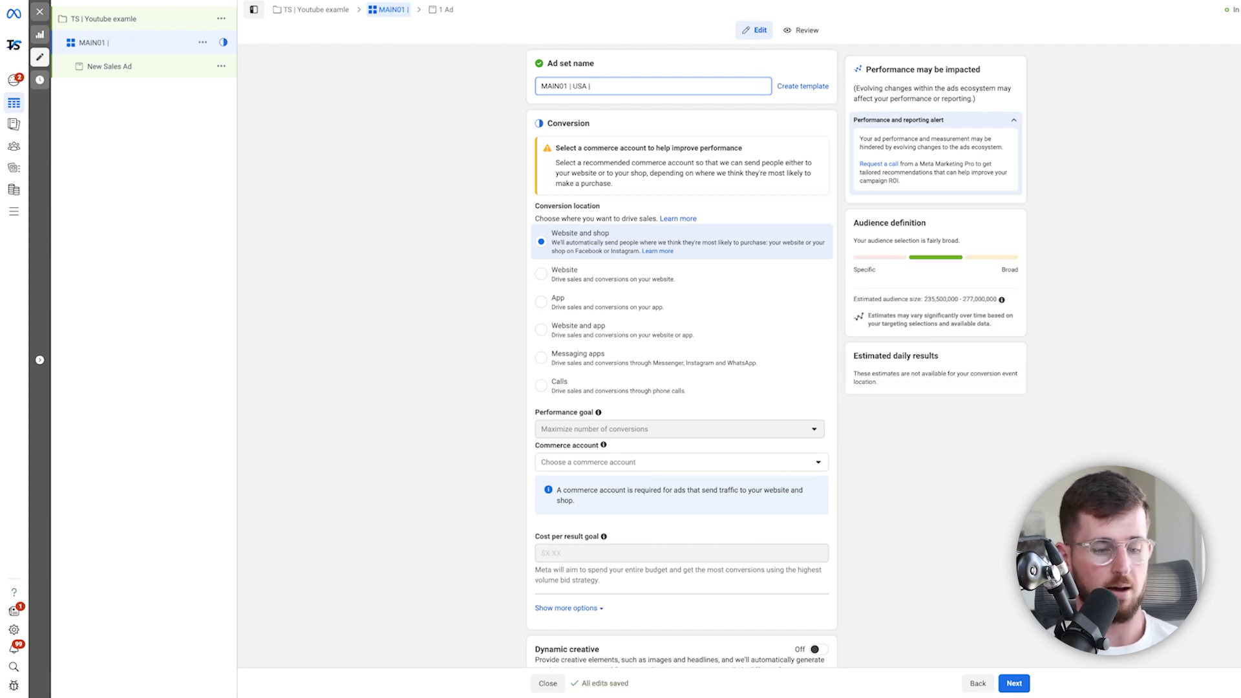
type(" M+F")
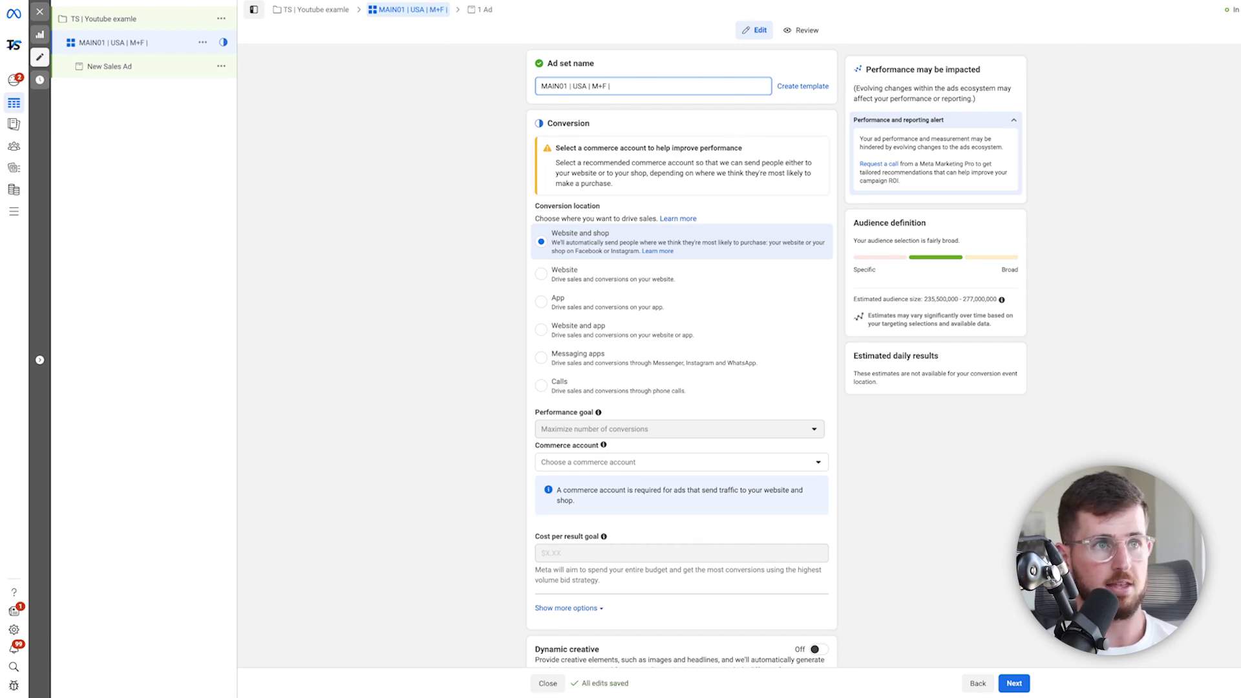
type(" | 178")
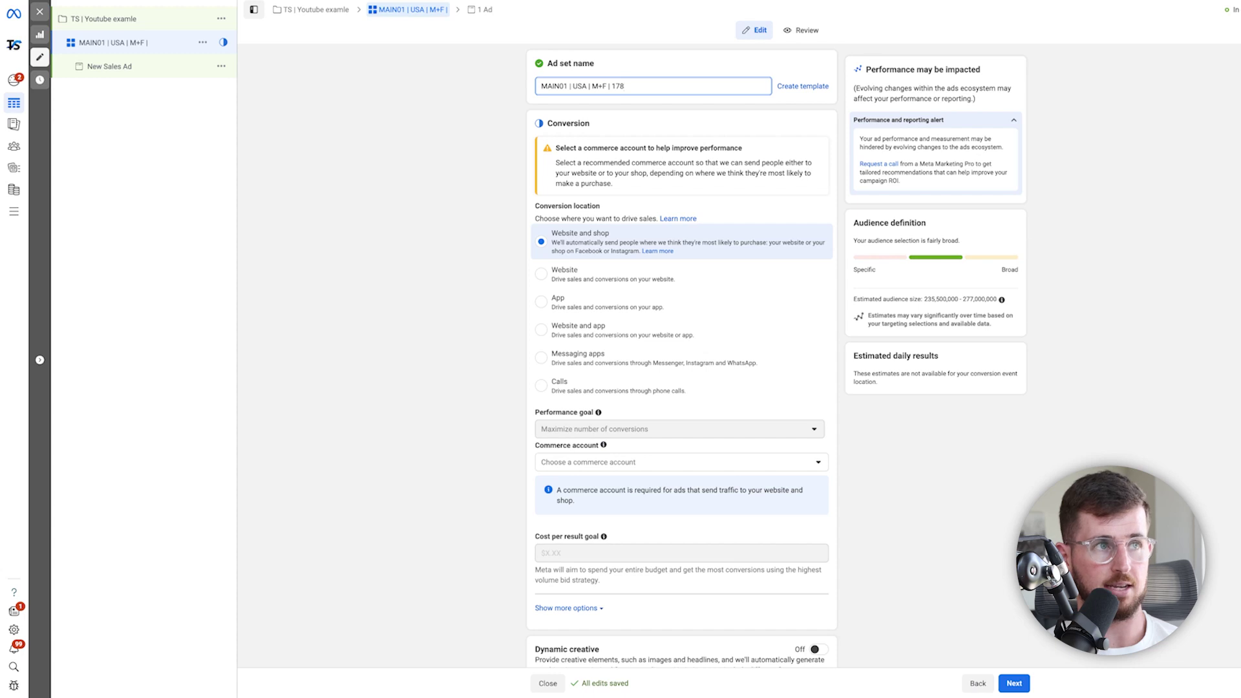
type("7")
type("8+")
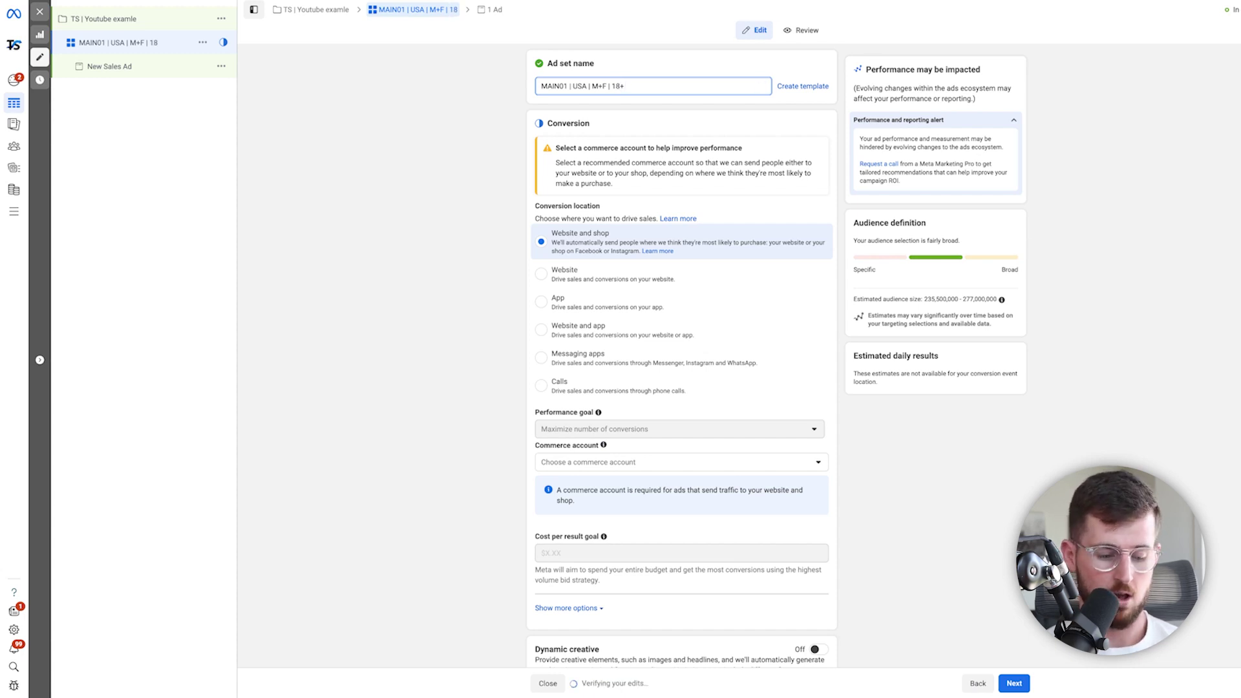
type(" | Broad | AP")
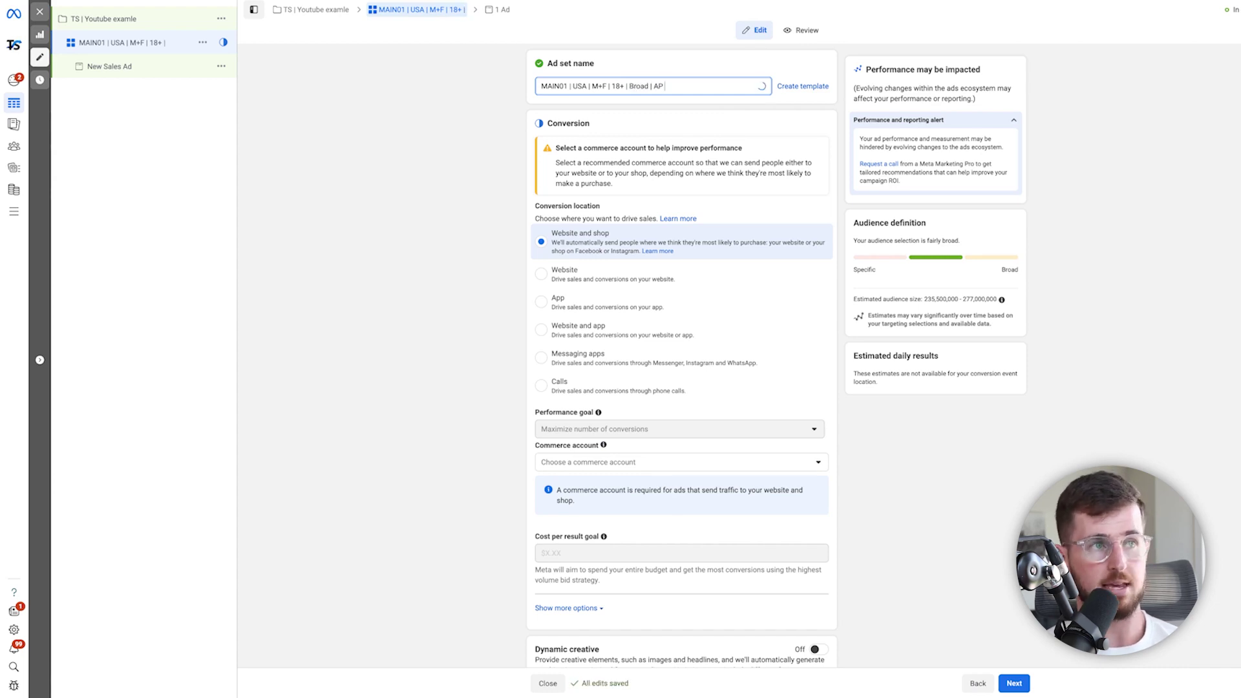
type(" | ")
type("oPYR")
key("BackSpace")
key("BackSpace")
type("UR")
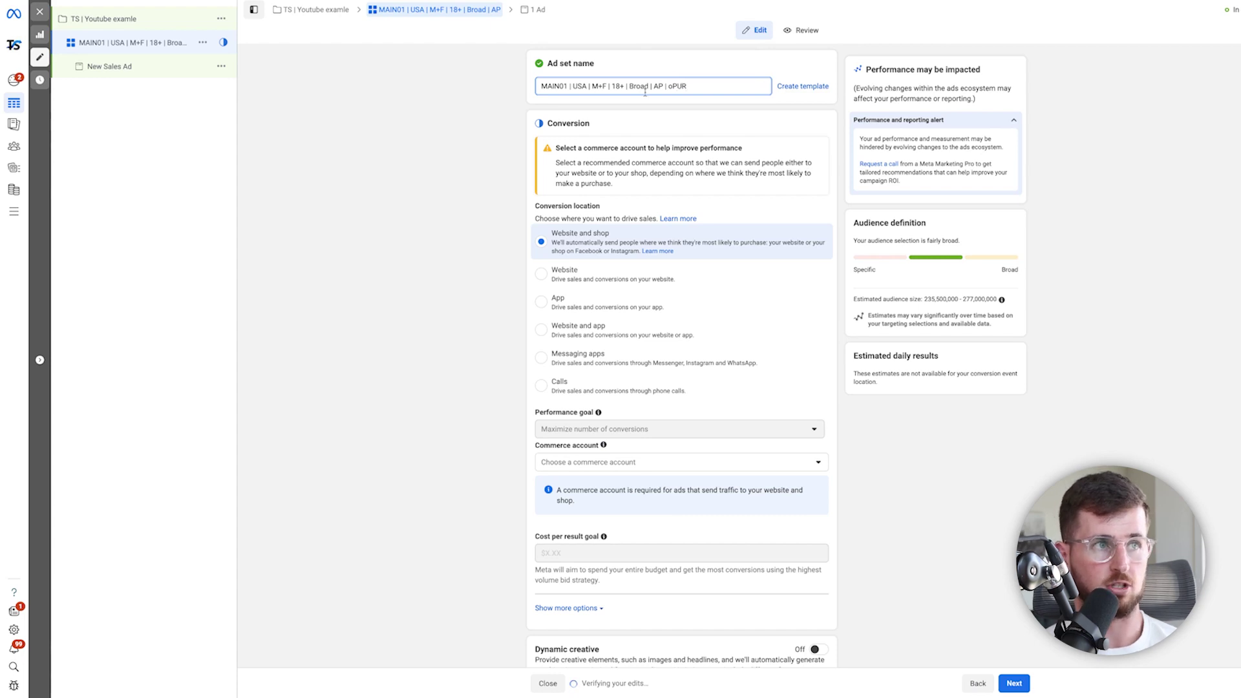
left_click(1021, 495)
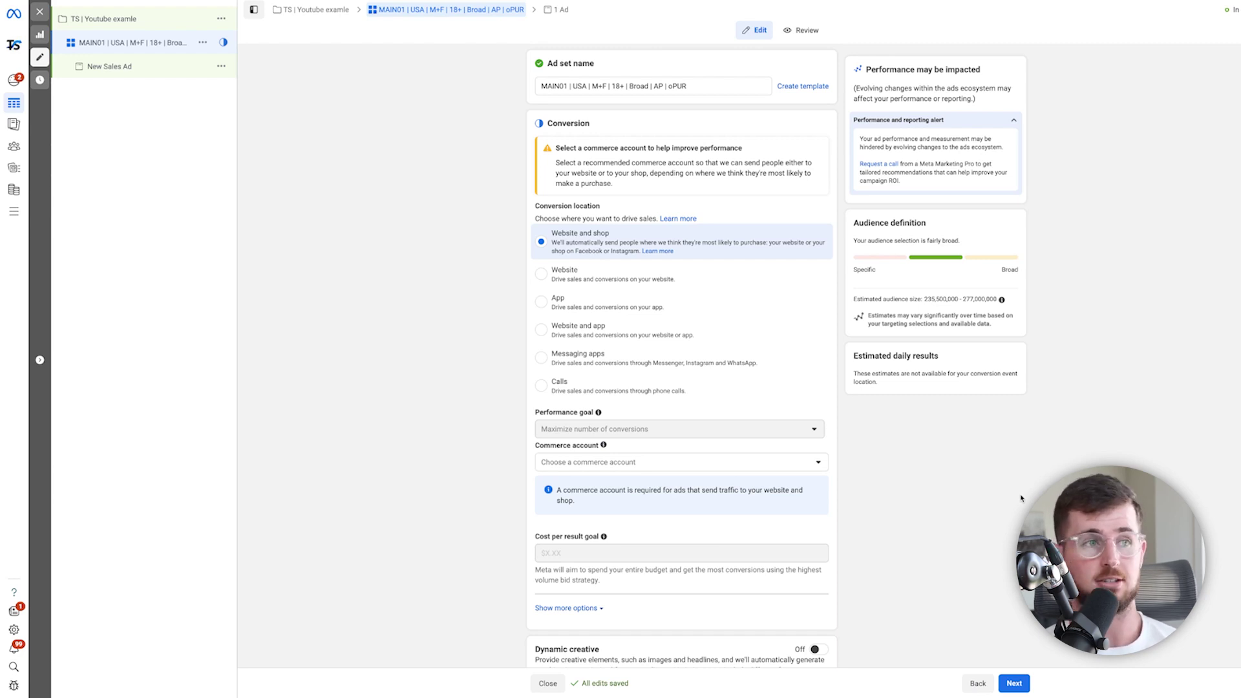
- Select Metal Address Signs as the ad set's commerce account
left_click(610, 463)
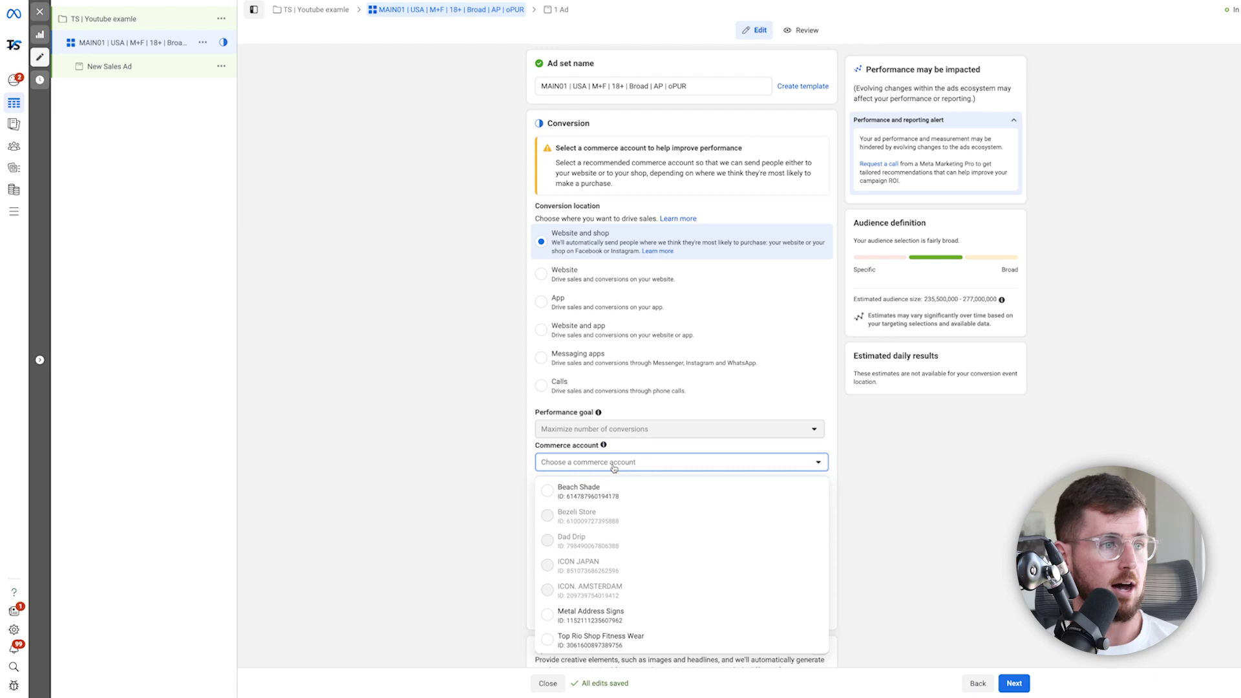
left_click(614, 611)
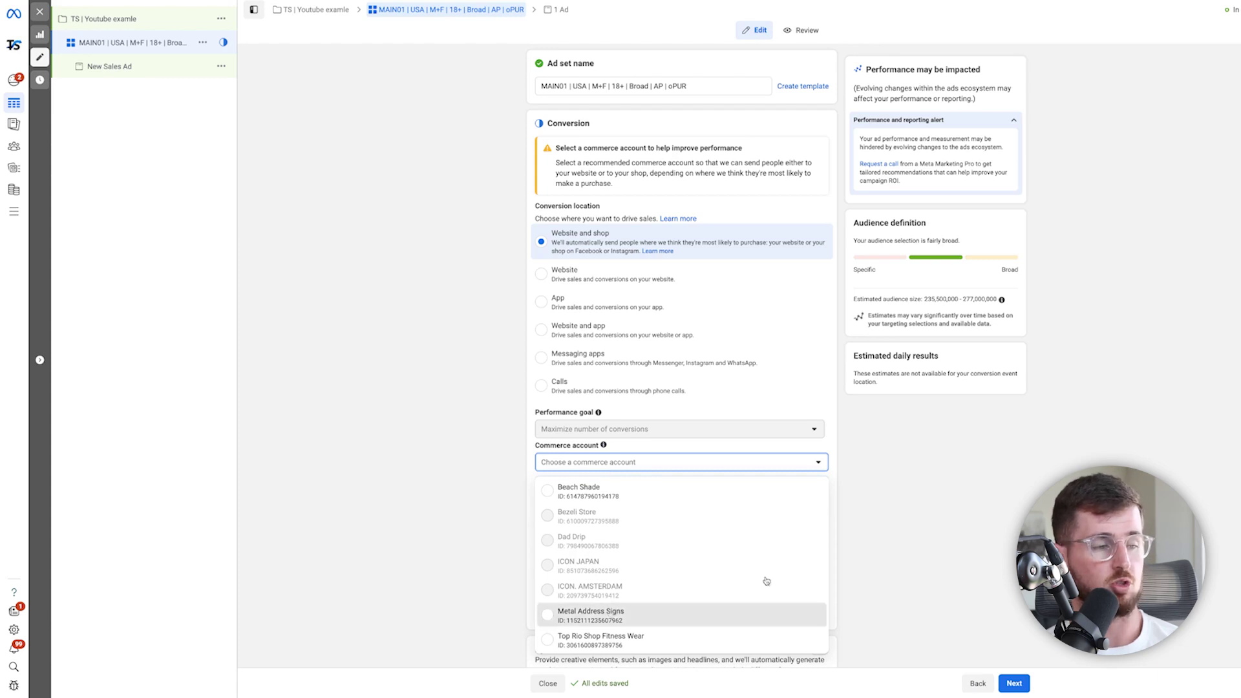
scroll(949, 565, "down", 3)
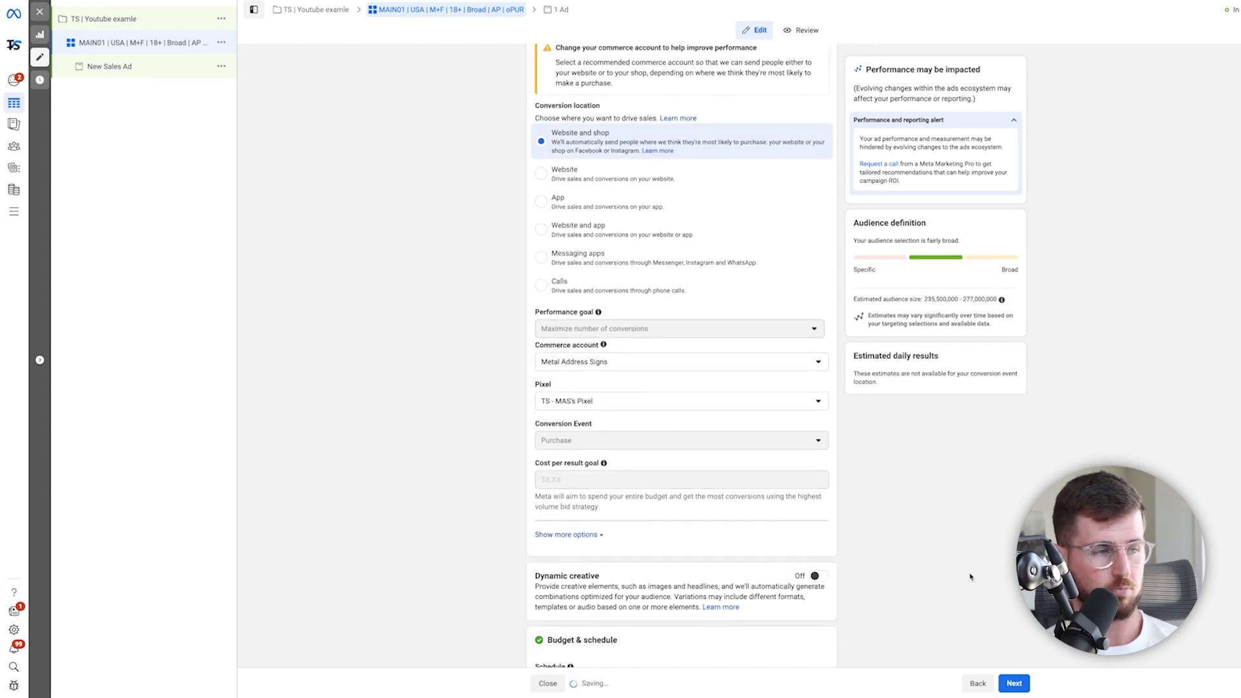
scroll(449, 362, "down", 2)
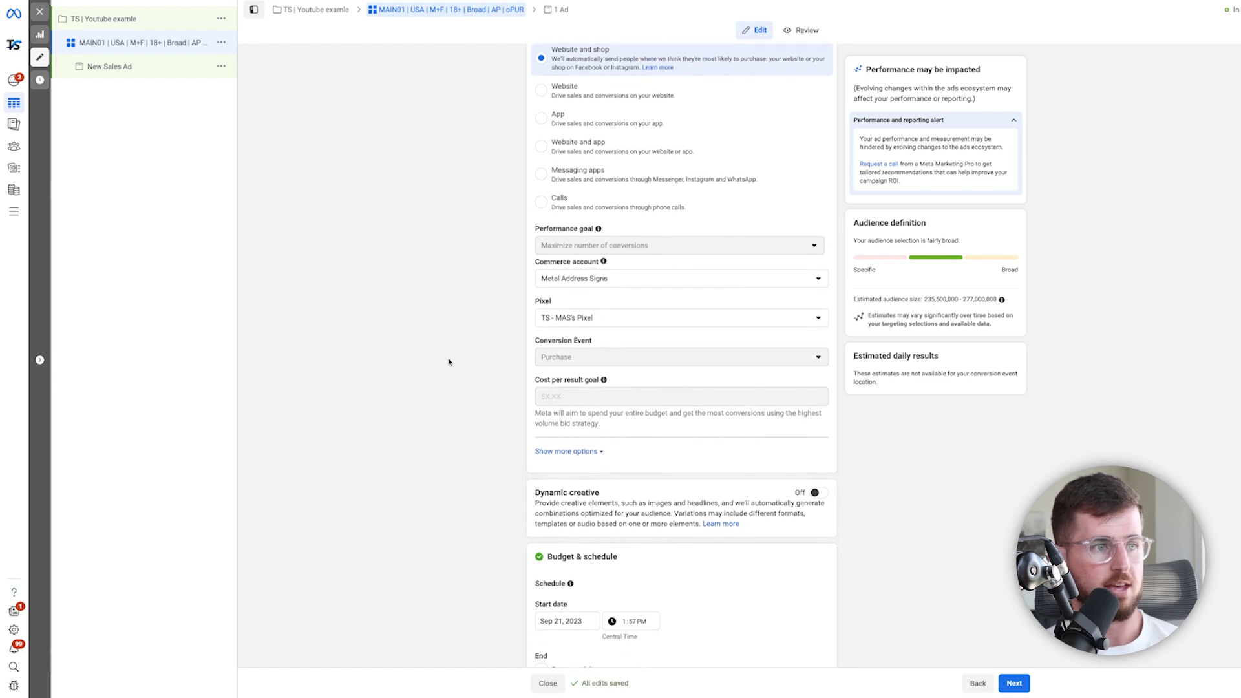
scroll(449, 362, "down", 2)
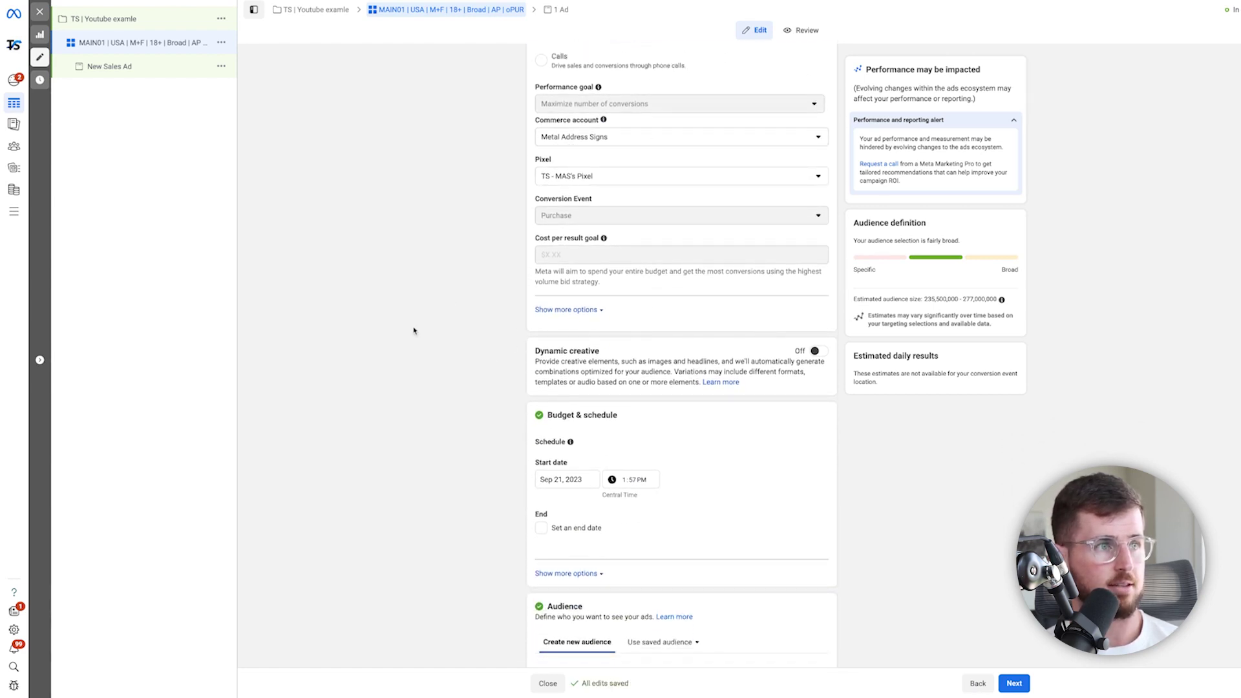
scroll(430, 385, "down", 4)
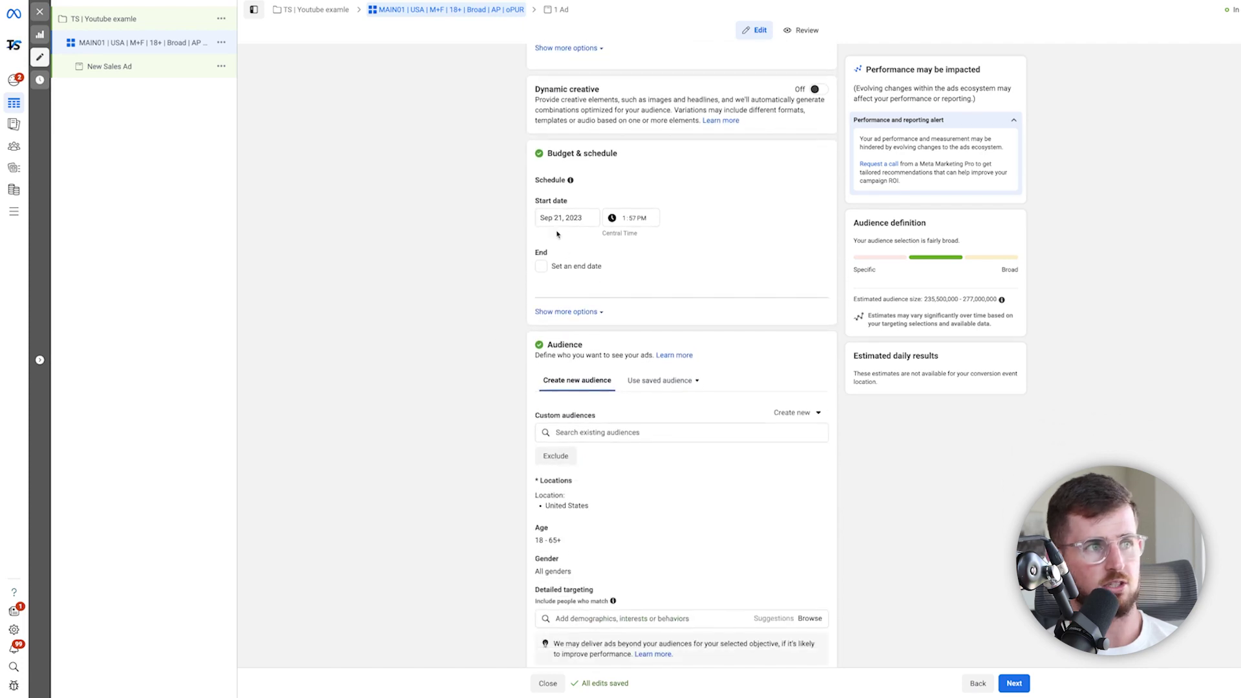
- Schedule the ad set to start Sep 22, 2023 at 12:00 AM and proceed to the ad
left_click(635, 219)
type("2")
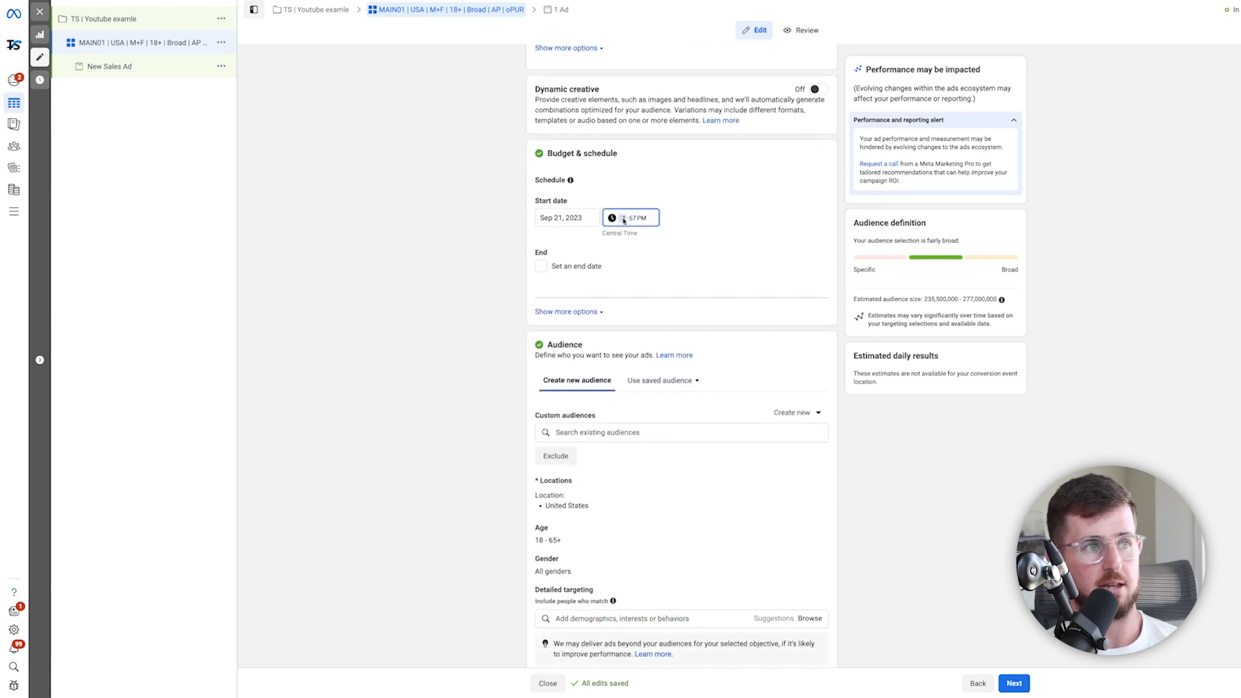
type("12")
key("Tab")
type("00")
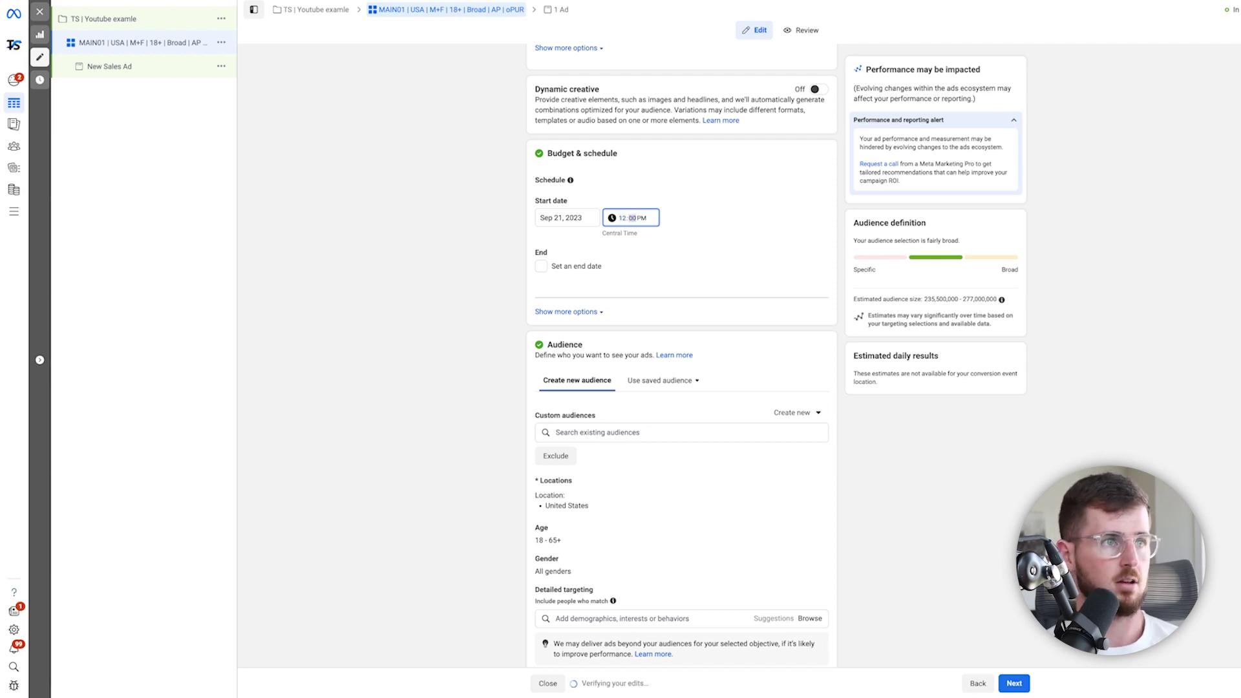
type("a")
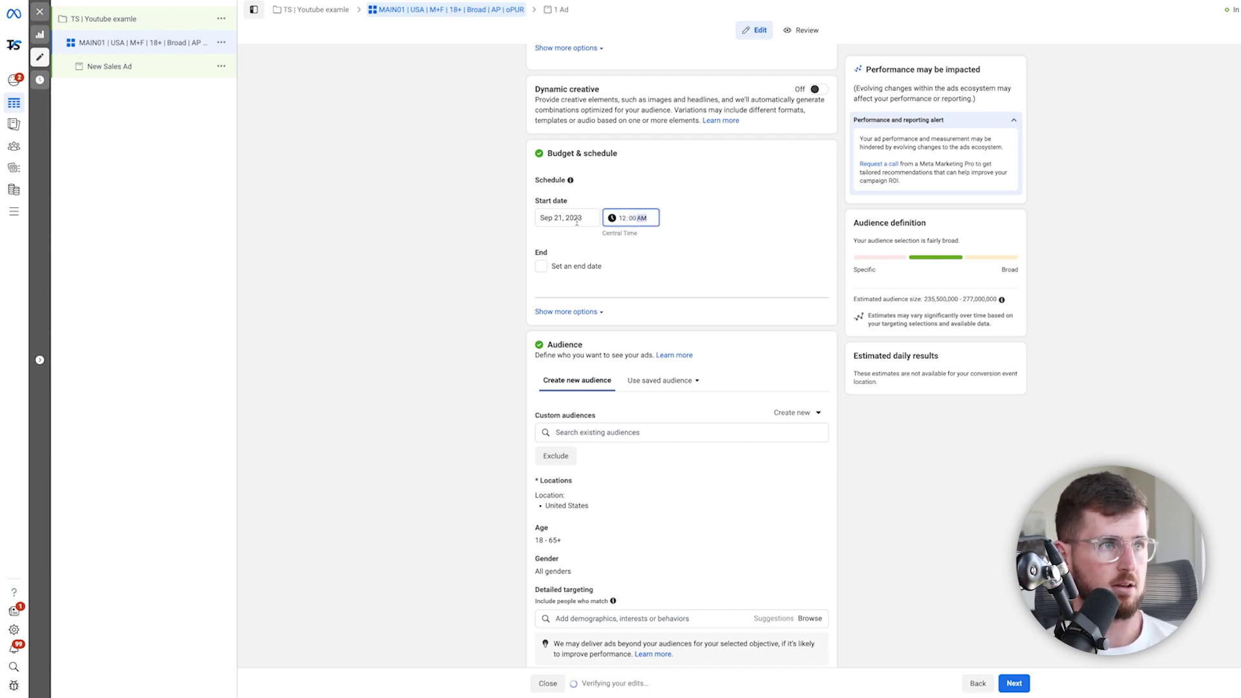
left_click(571, 223)
left_click(630, 310)
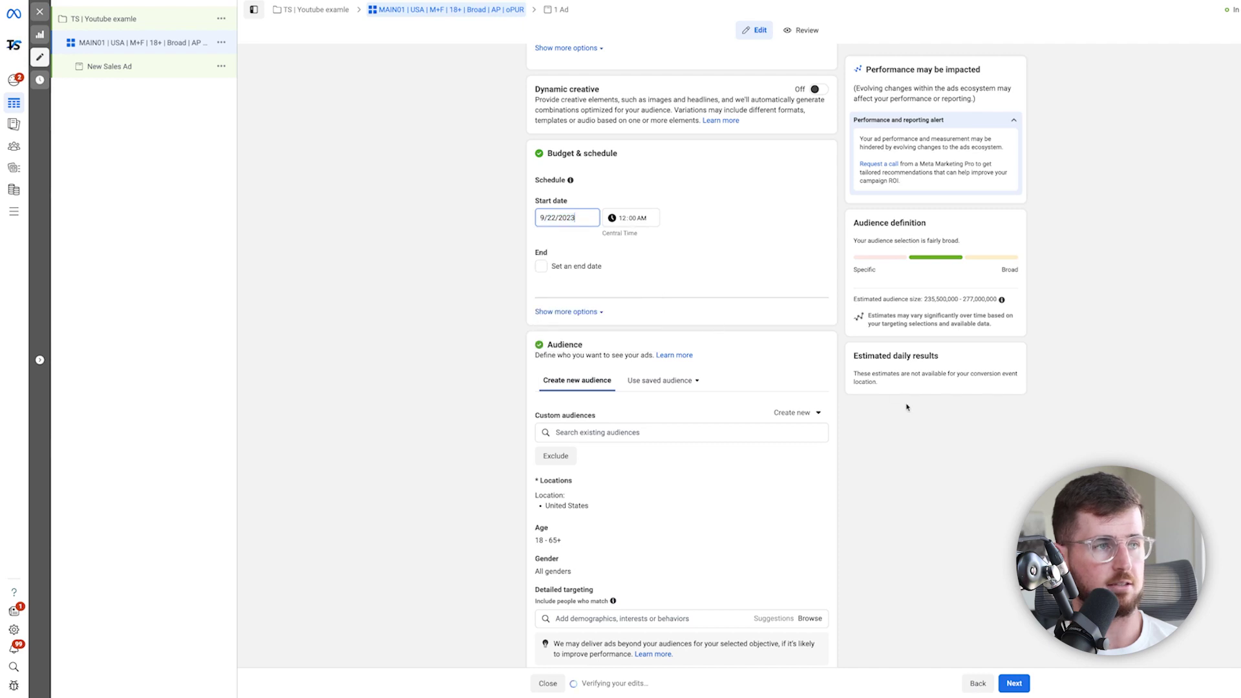
scroll(927, 438, "down", 3)
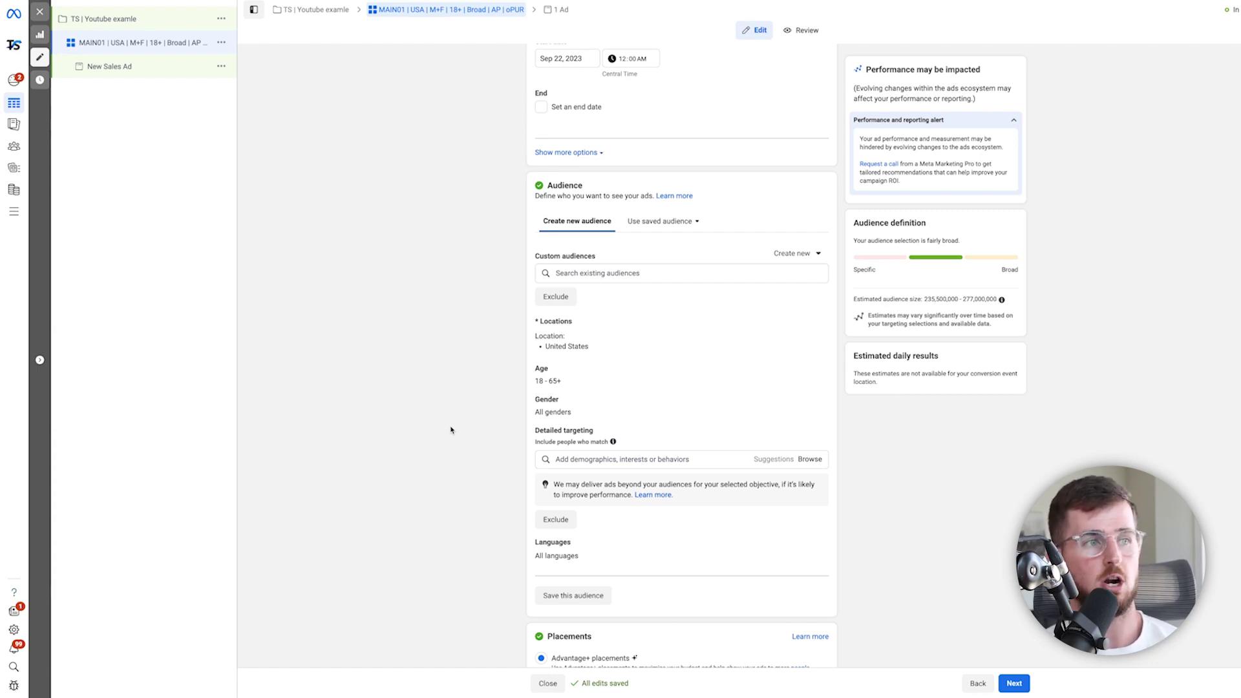
scroll(498, 593, "down", 2)
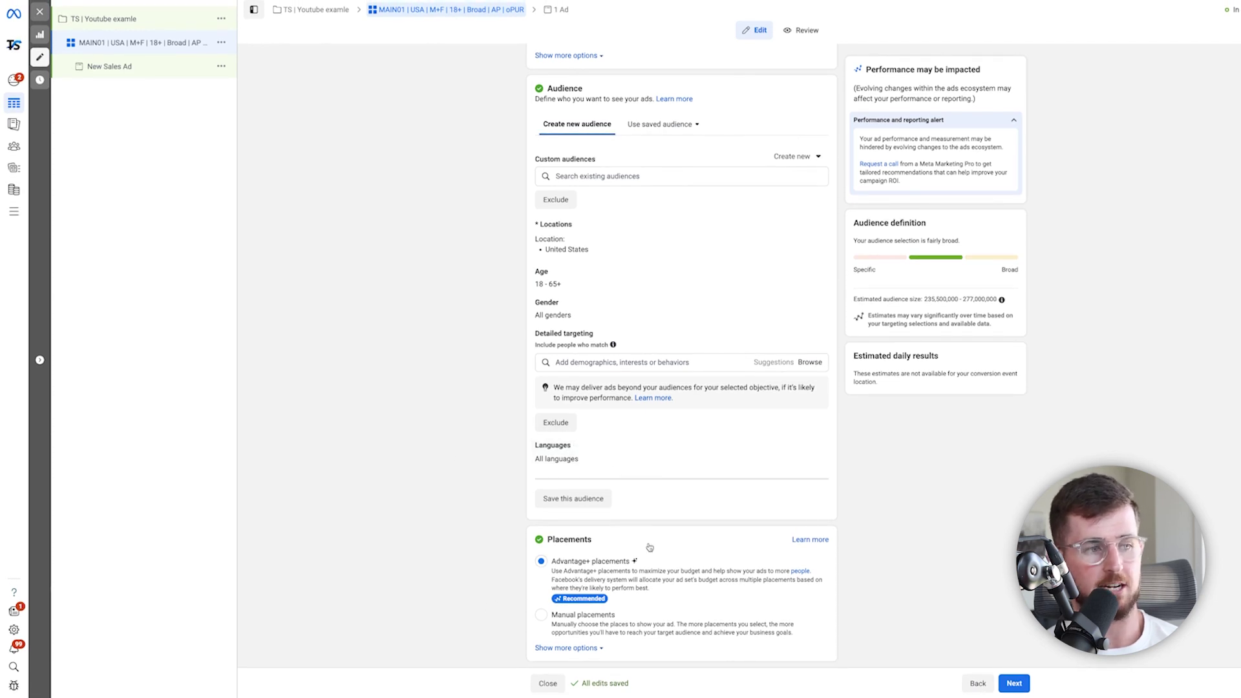
left_click(1014, 684)
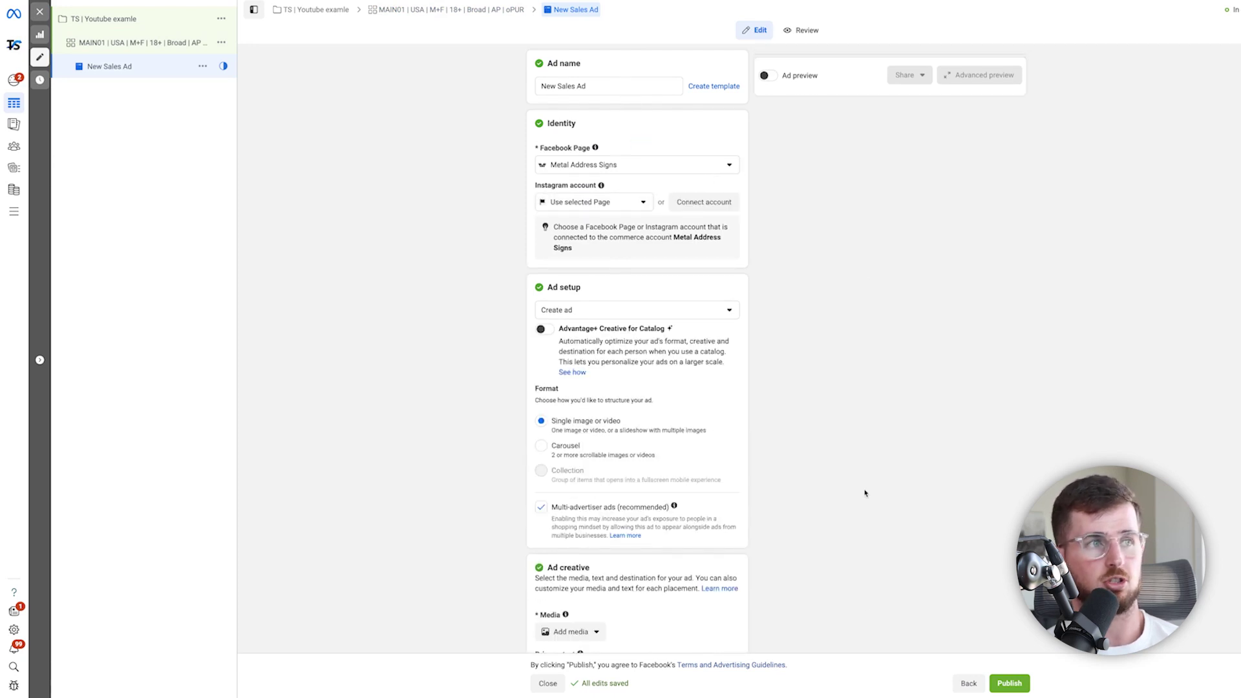
- Link the metaladdresssigns Instagram account and rename the ad to 'unique ad 01'
left_click(555, 205)
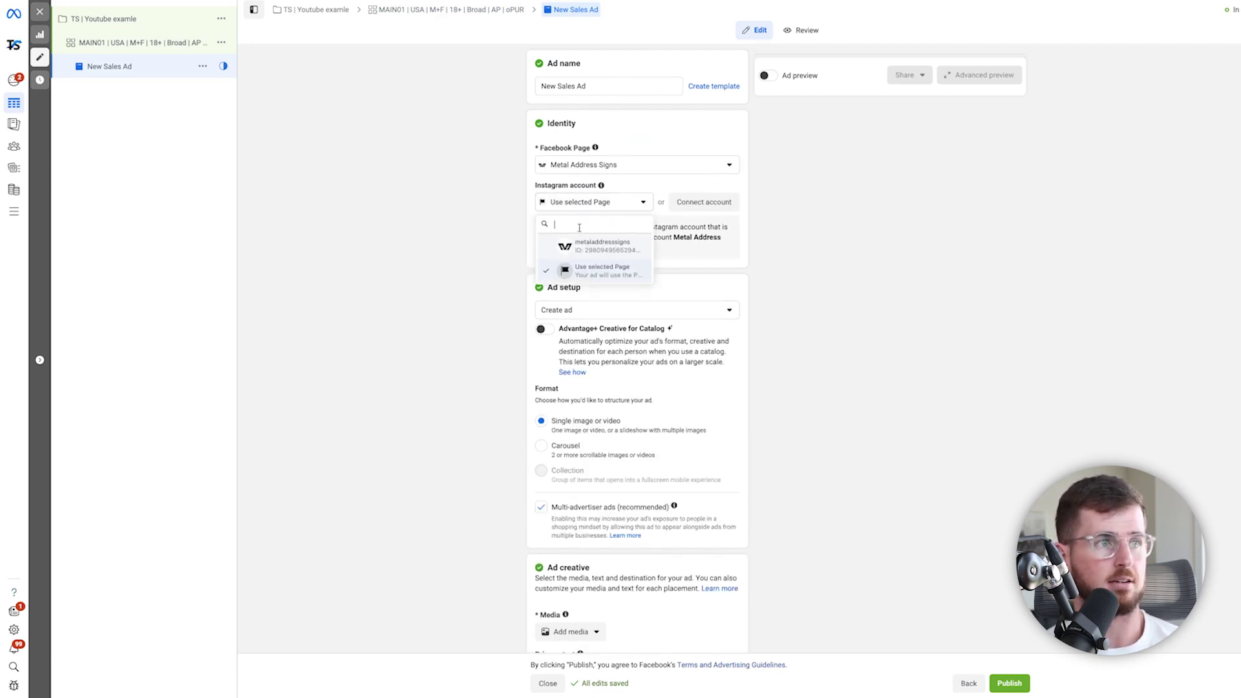
left_click(579, 250)
left_click(606, 85)
triple_click(606, 85)
type("unuq")
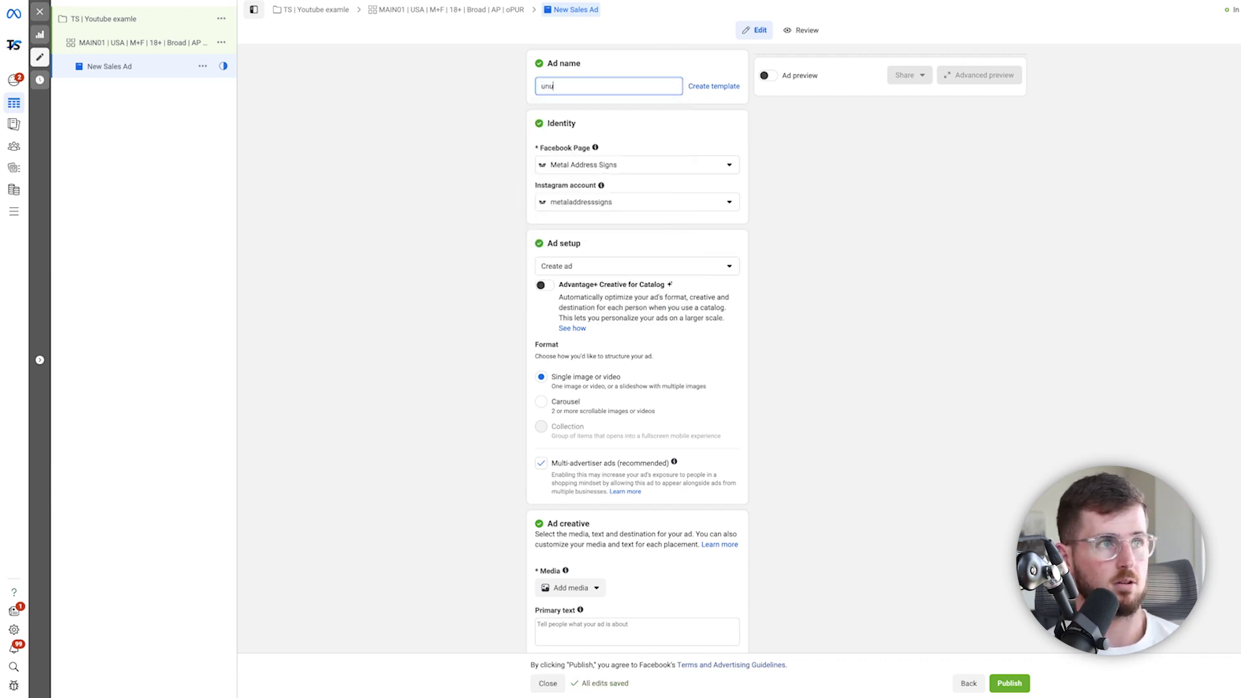
key("BackSpace")
type("iq")
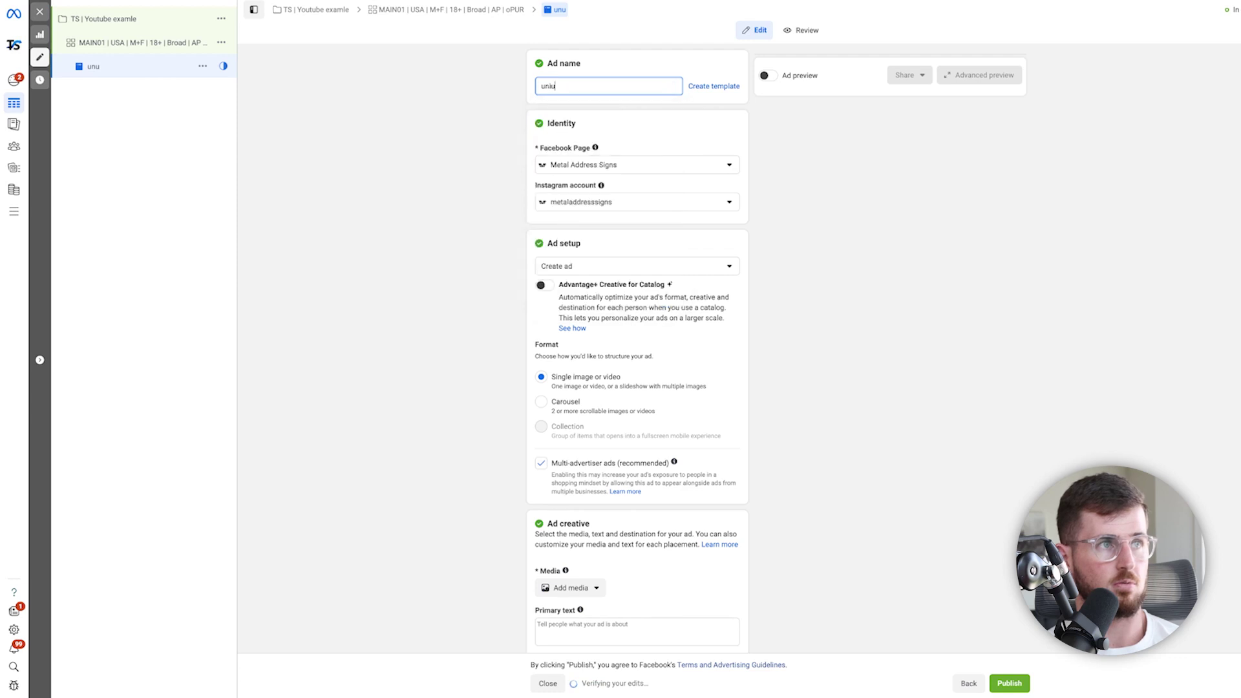
type("ue a")
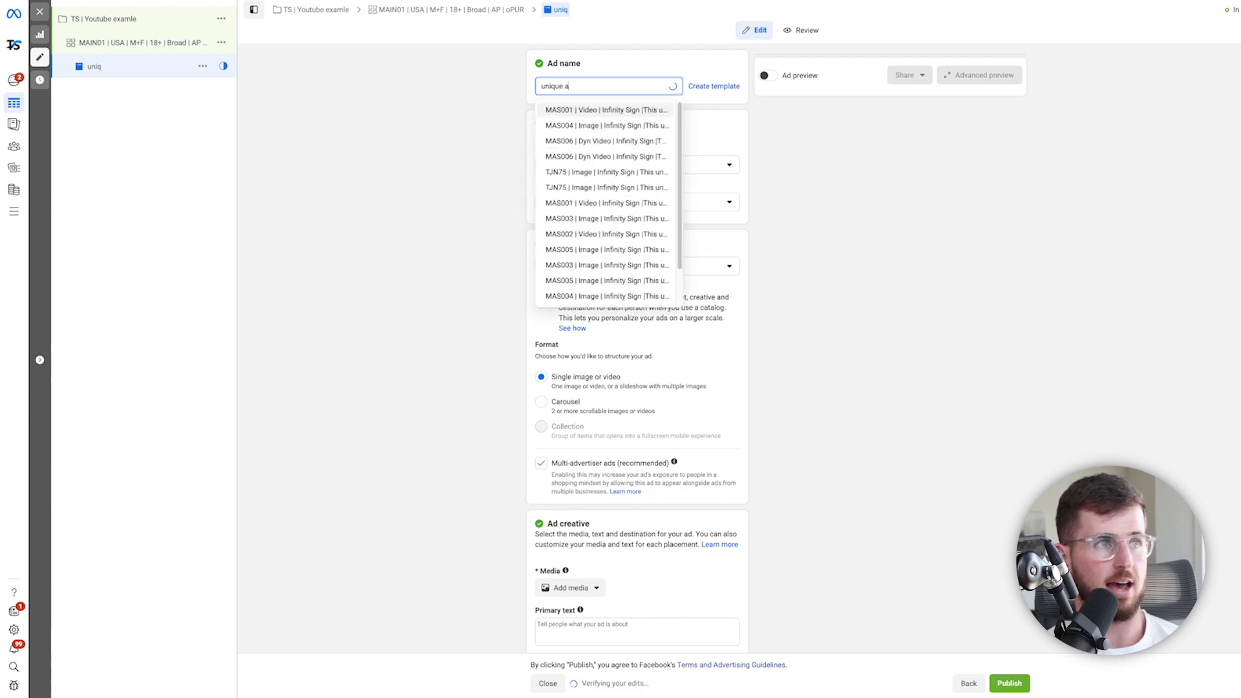
type("d 01")
left_click(829, 317)
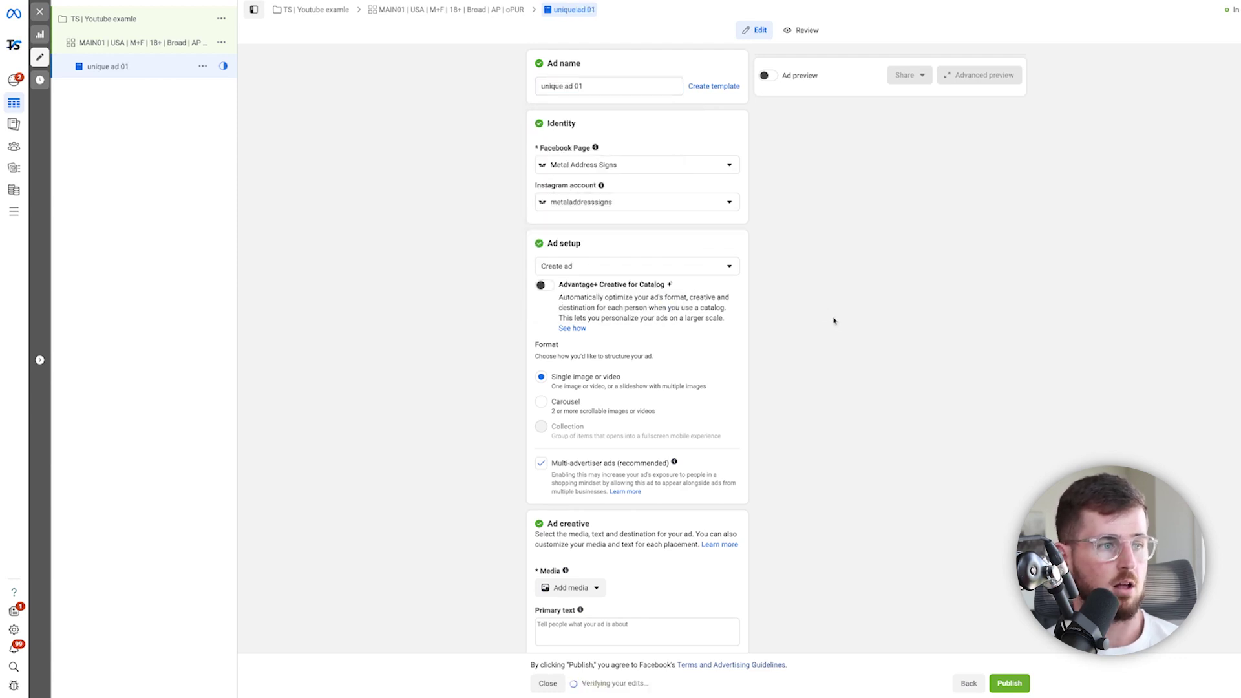
scroll(834, 320, "down", 5)
- Add an image to the ad, accepting the suggested placement crops
left_click(569, 305)
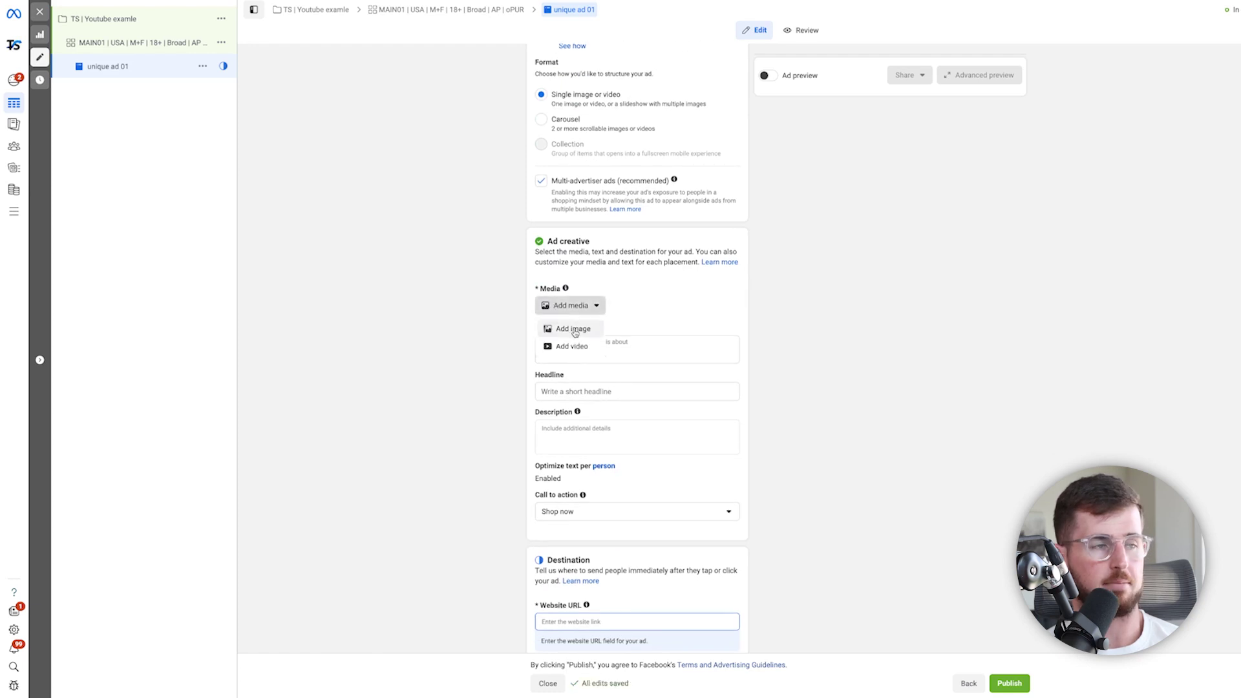
left_click(572, 330)
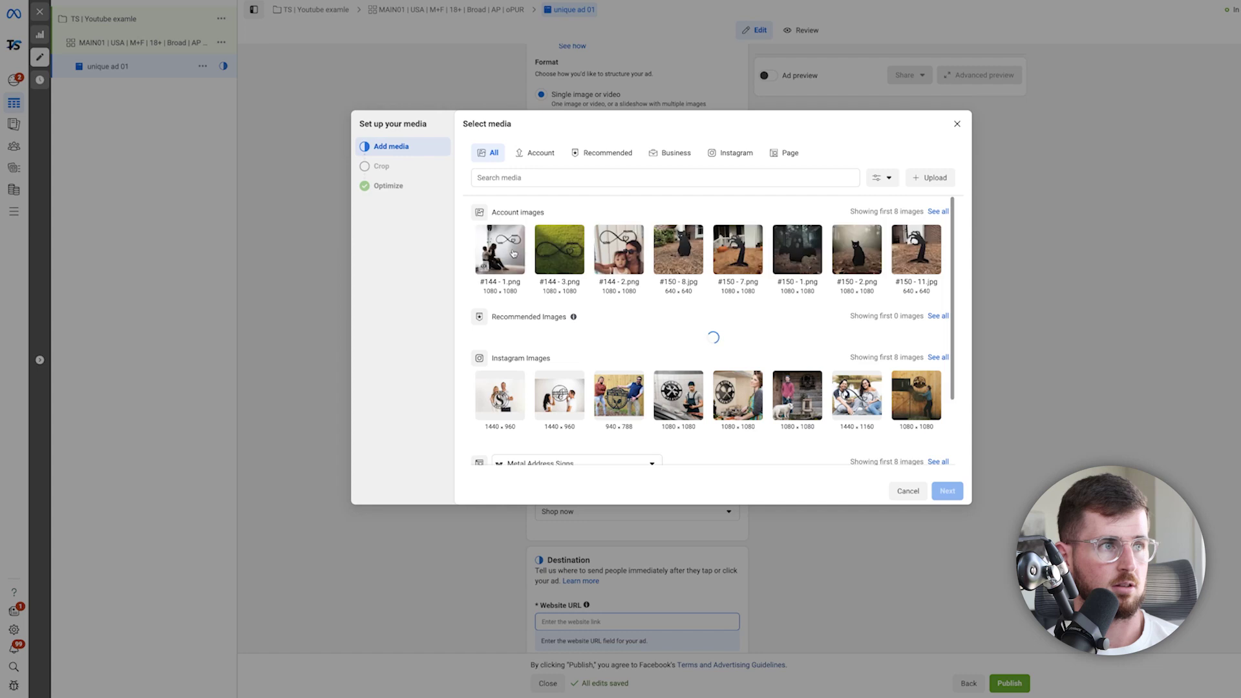
left_click(953, 489)
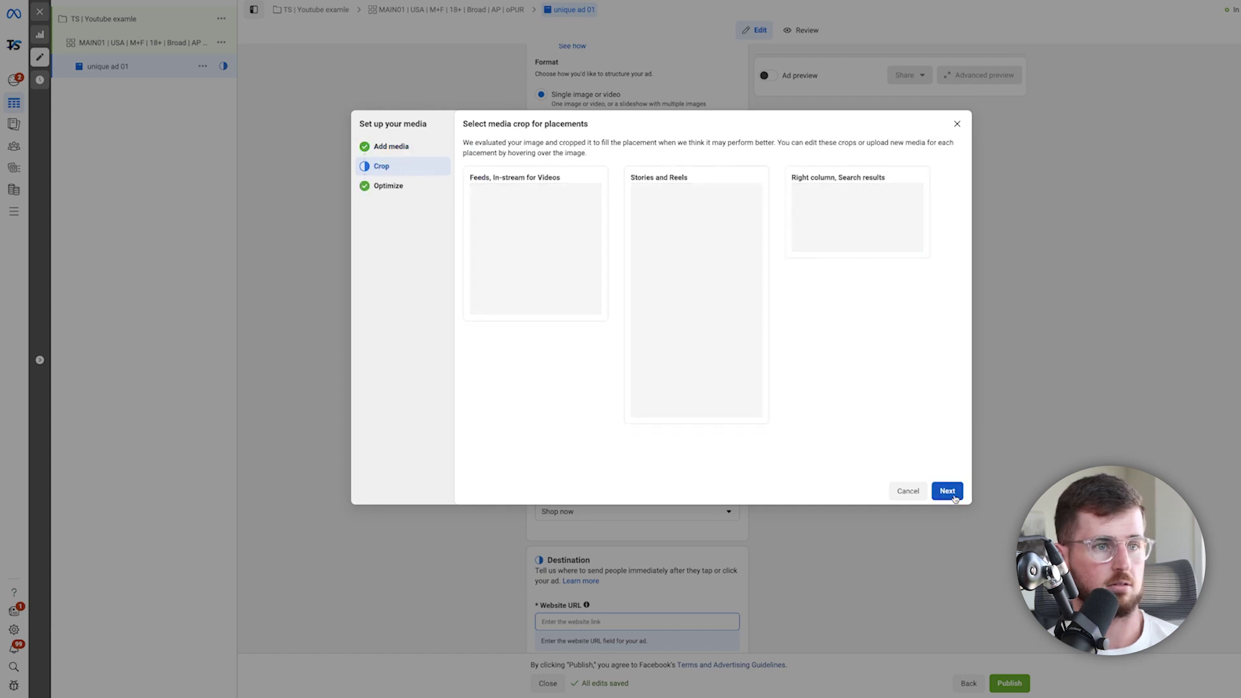
left_click(948, 491)
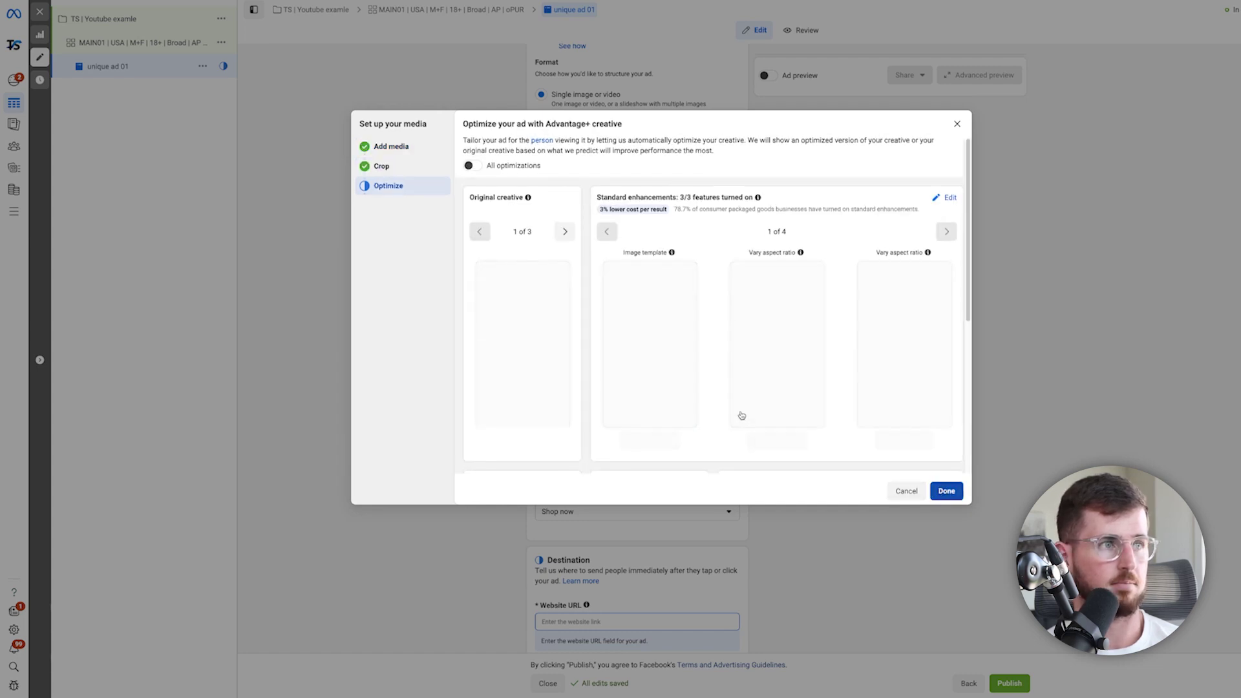
left_click(945, 490)
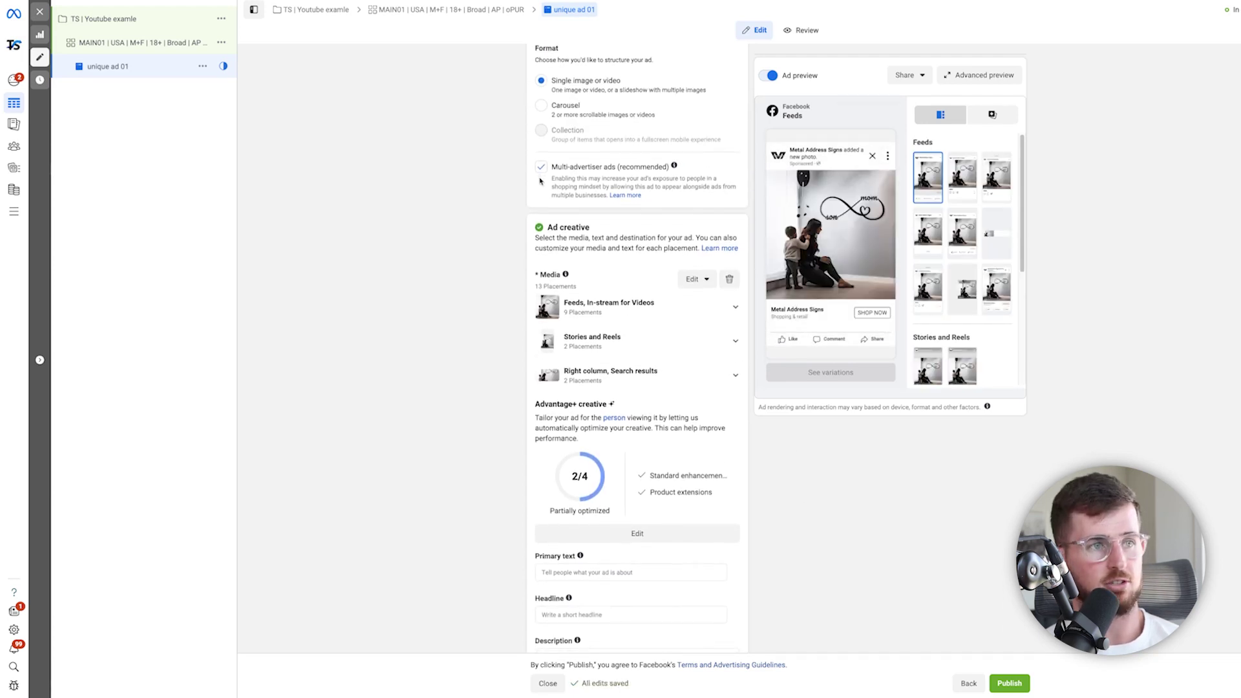
- Enter 'unique ad 1 primary text' as the ad's primary text
scroll(541, 181, "up", 1)
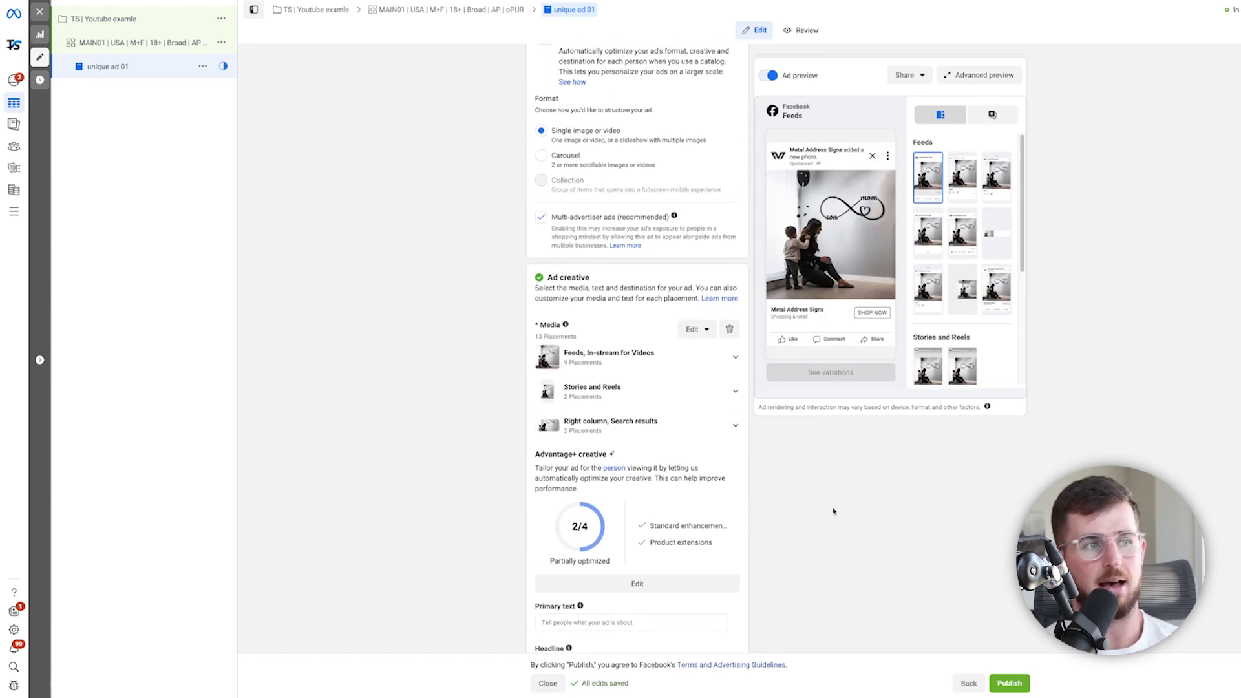
scroll(832, 511, "down", 3)
scroll(833, 511, "down", 1)
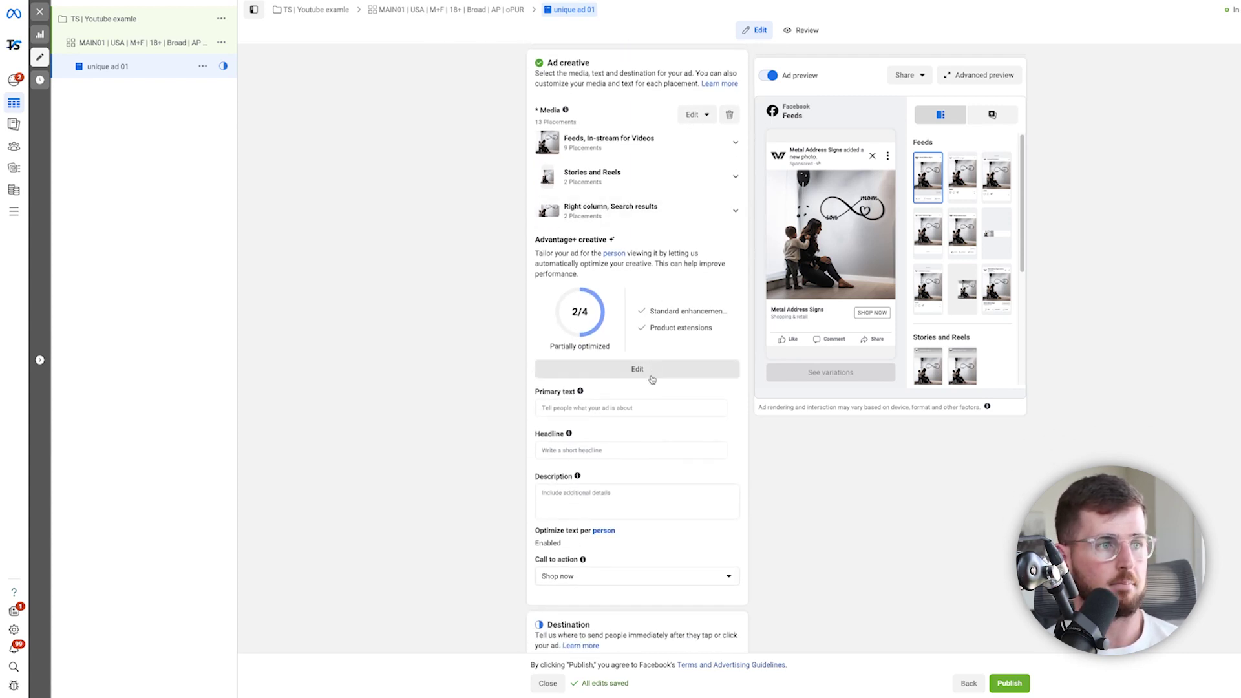
scroll(656, 409, "down", 2)
left_click(585, 272)
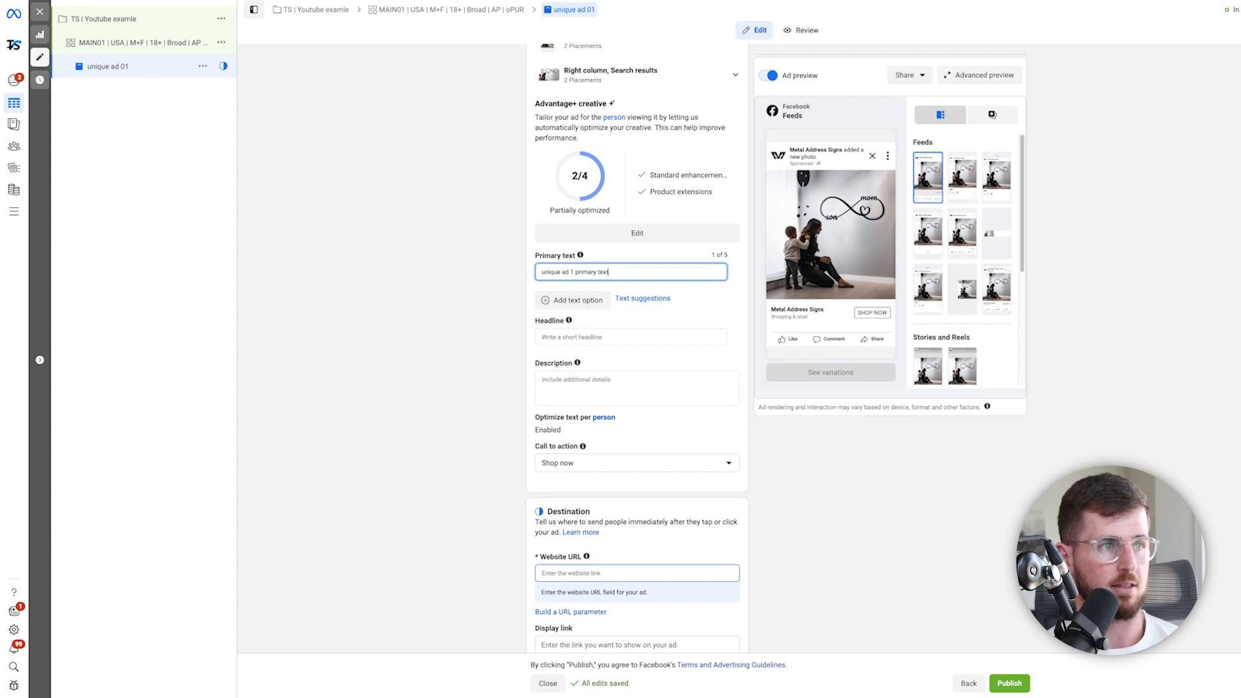
- Enter the headline 'unique ad 1 headline', fixing typos with spelling suggestions
left_click(581, 337)
type("uniqu")
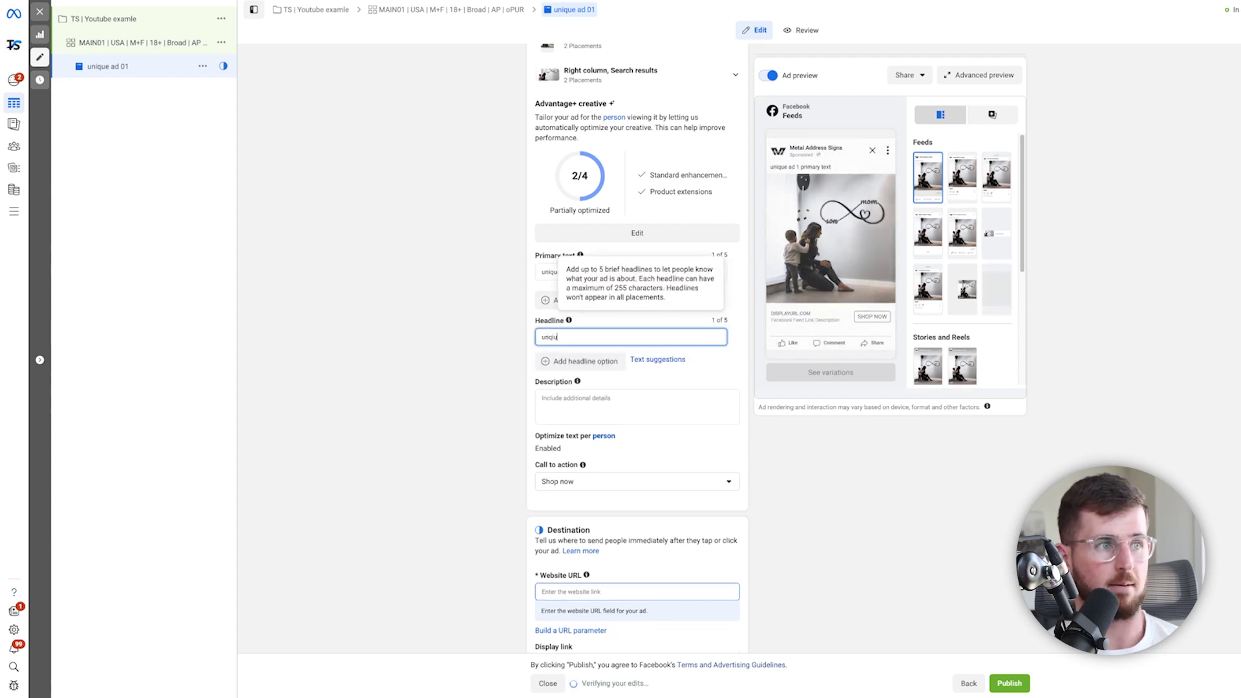
key("BackSpace")
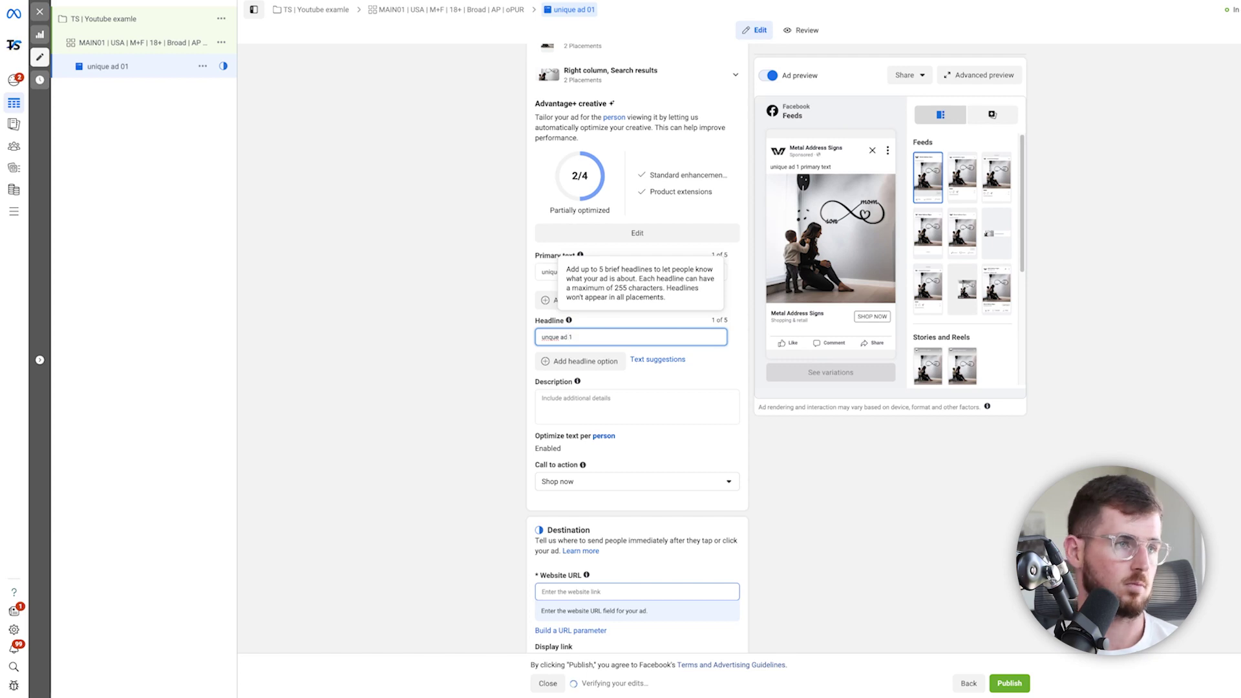
right_click(550, 336)
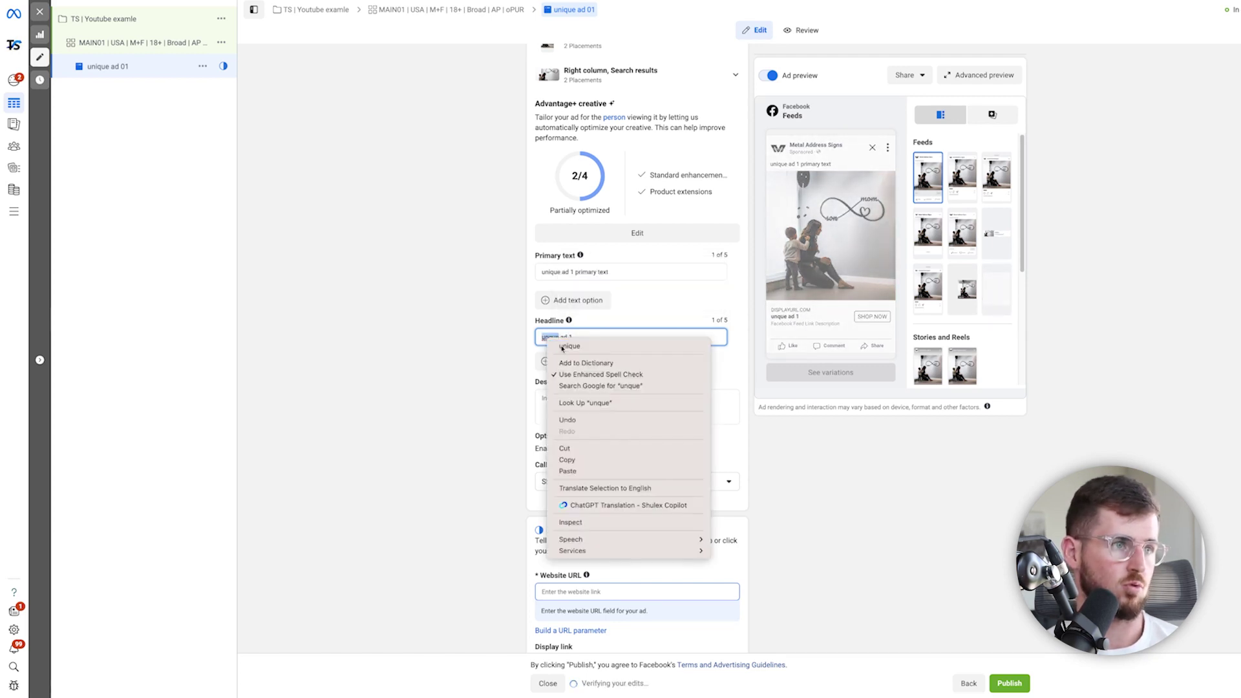
left_click(568, 346)
type("geadk")
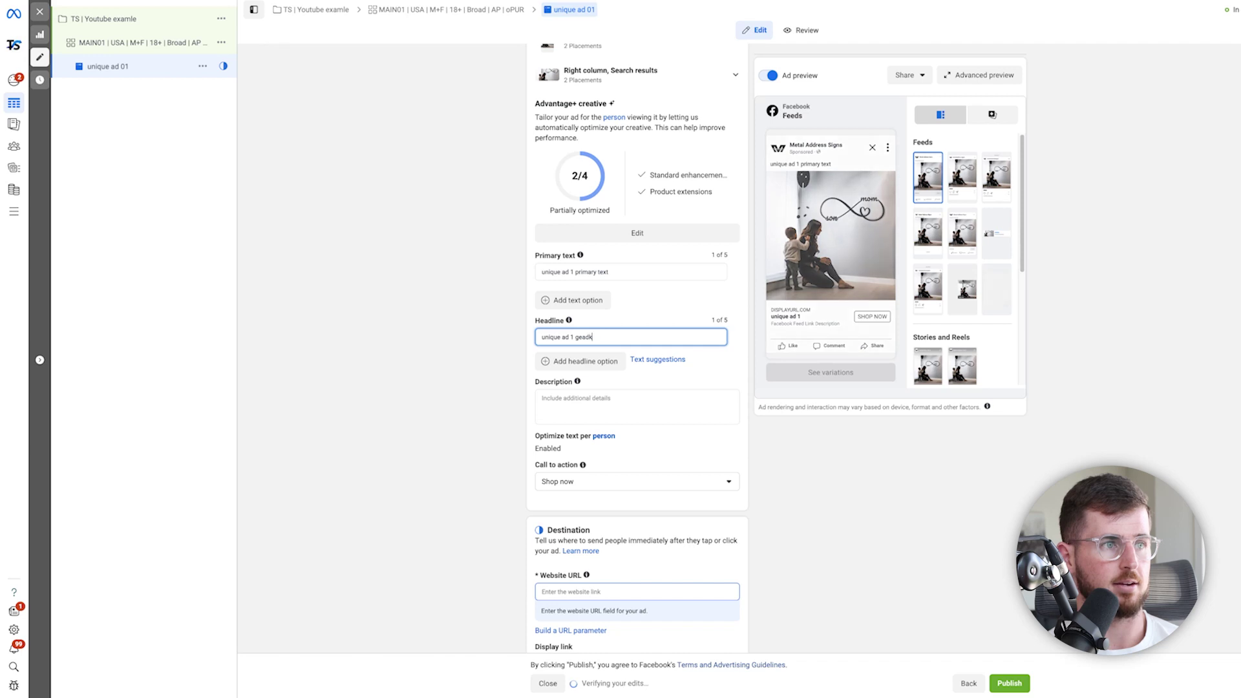
key("BackSpace")
key("BackSpace")
key("BackSpace")
key("BackSpace")
key("BackSpace")
type("he")
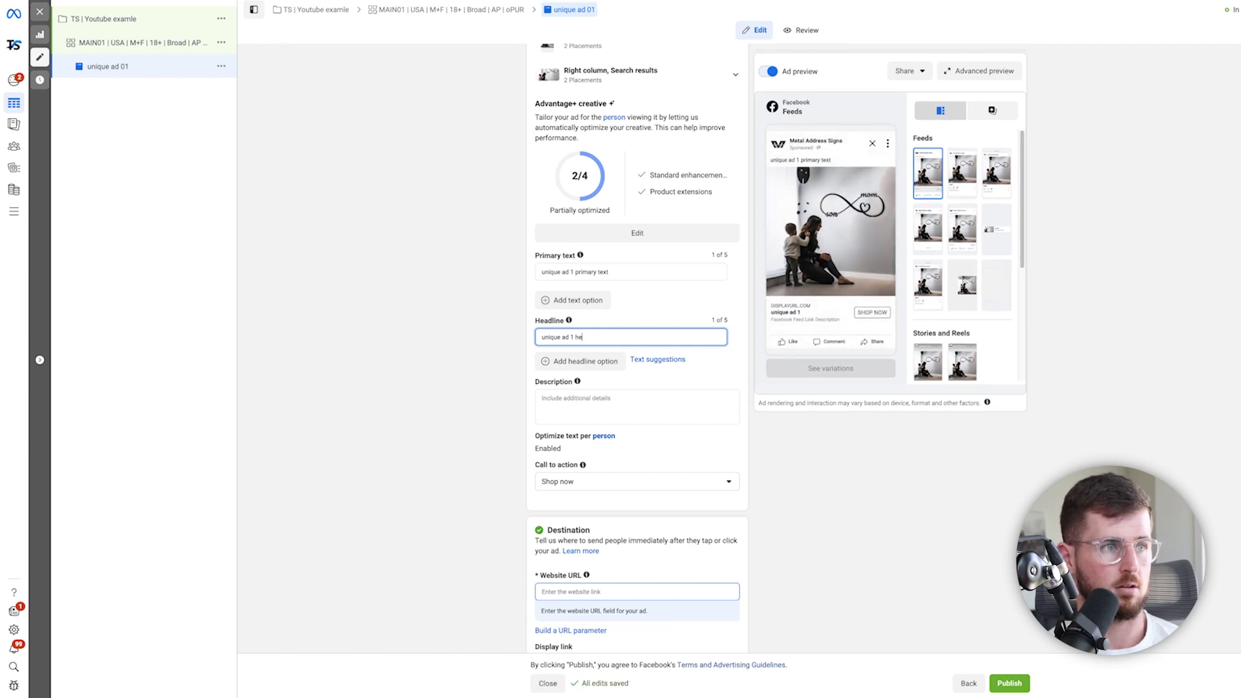
type("adline")
key("Tab")
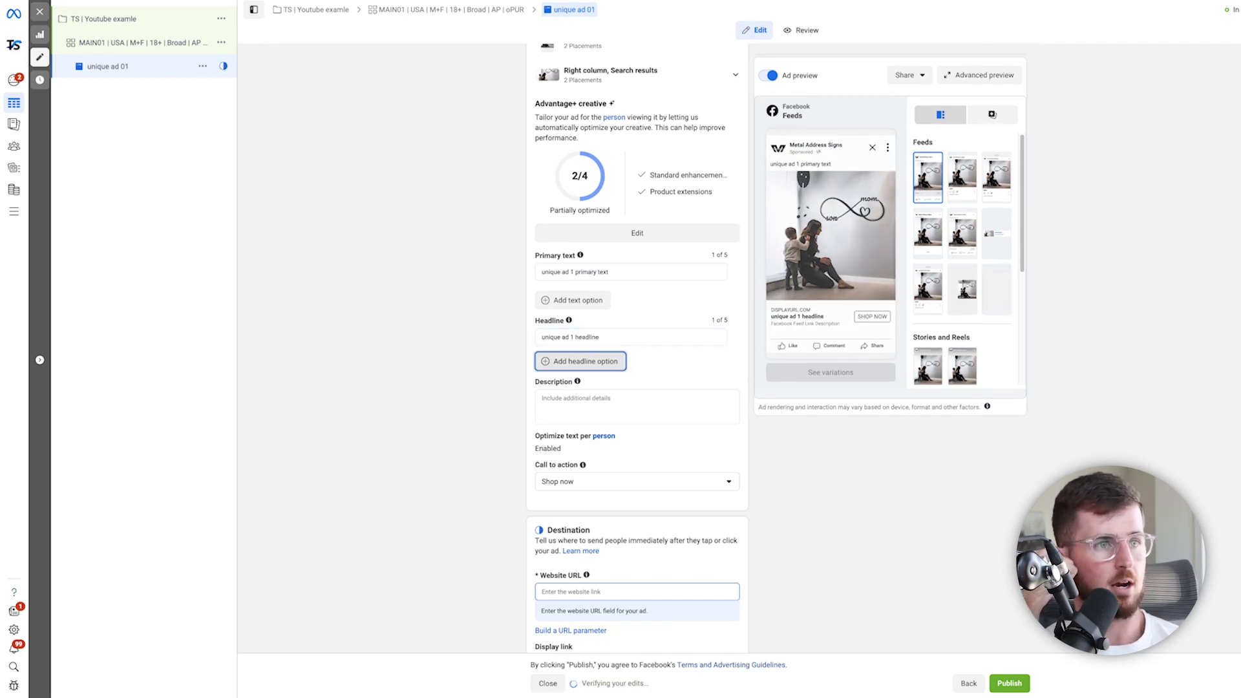
key("Tab")
key("Tab")
key("Tab")
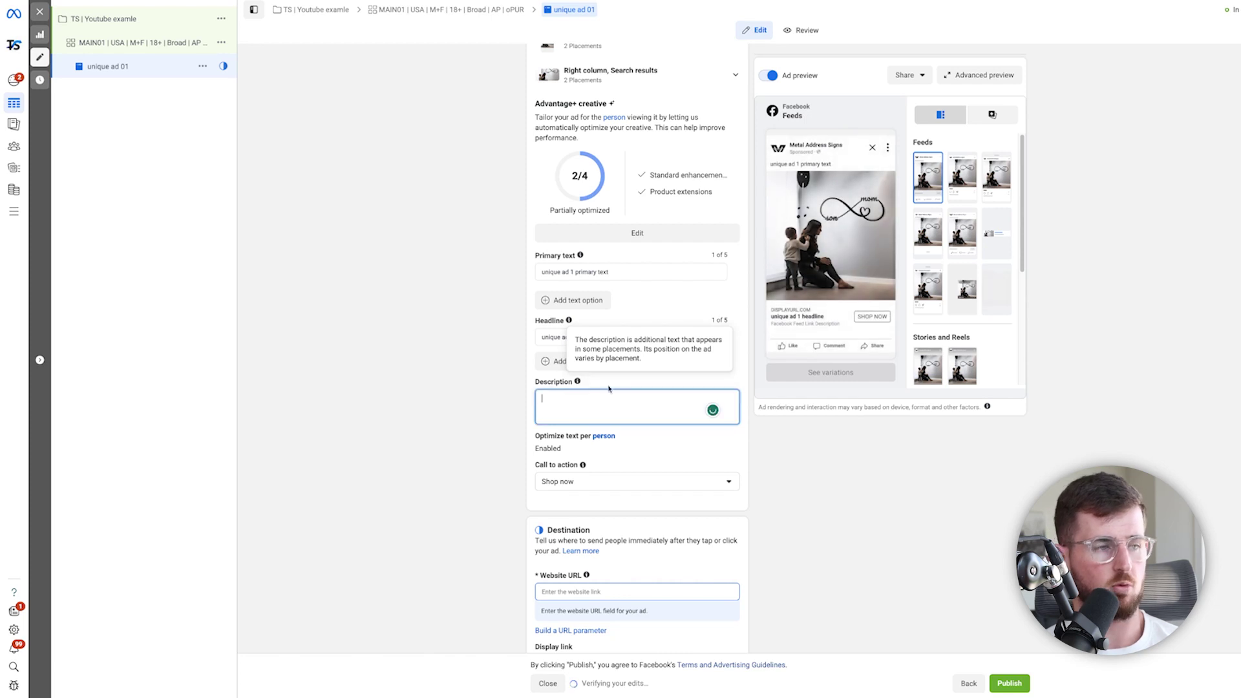
scroll(481, 466, "down", 2)
scroll(481, 465, "down", 1)
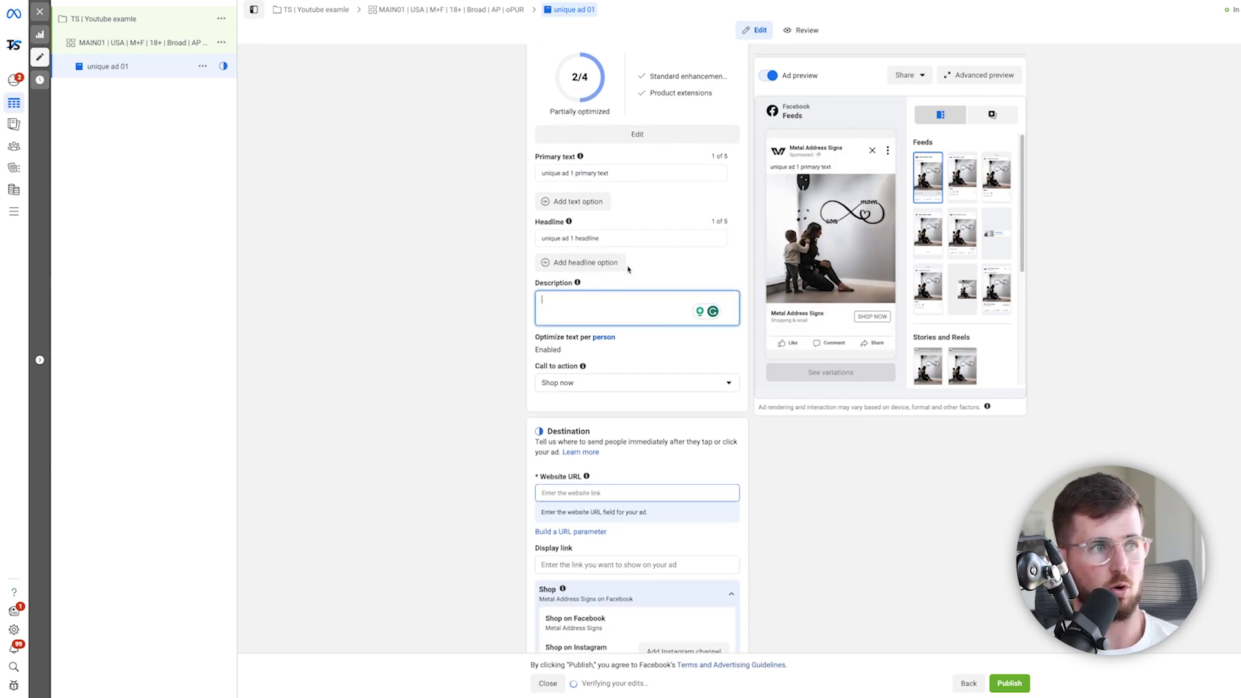
- Set the ad's website URL to metaladdresssigns.com
left_click(594, 493)
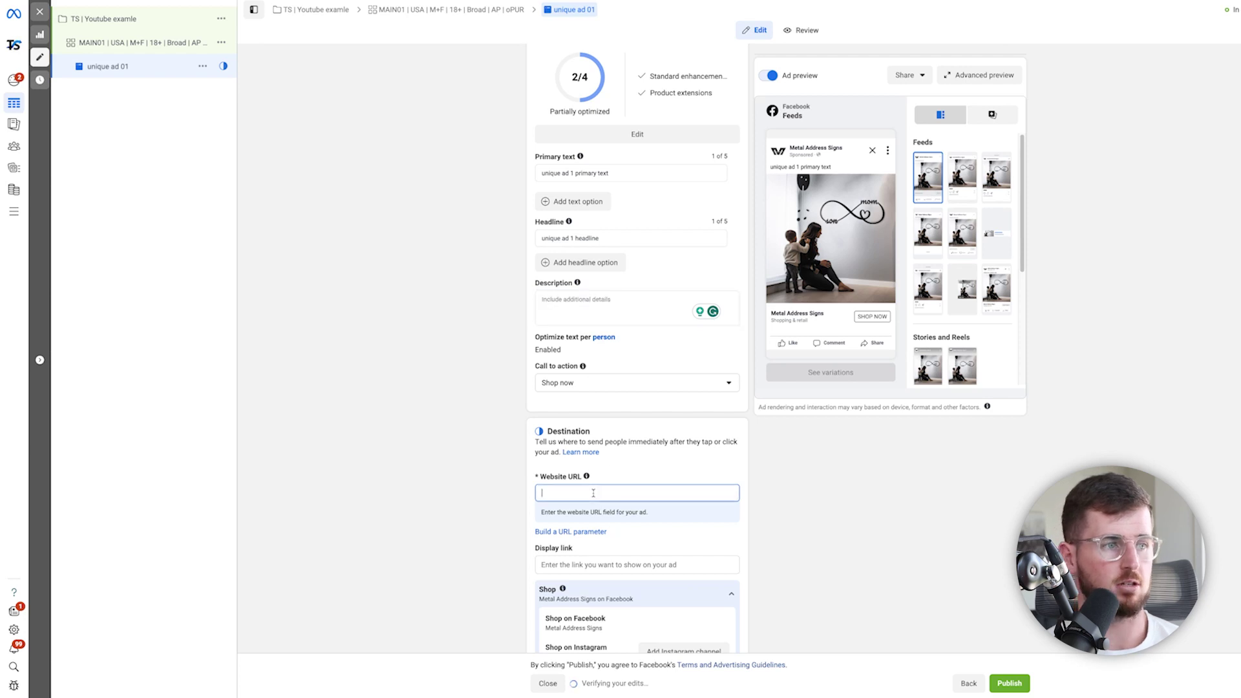
type("metaladdresssigns.com")
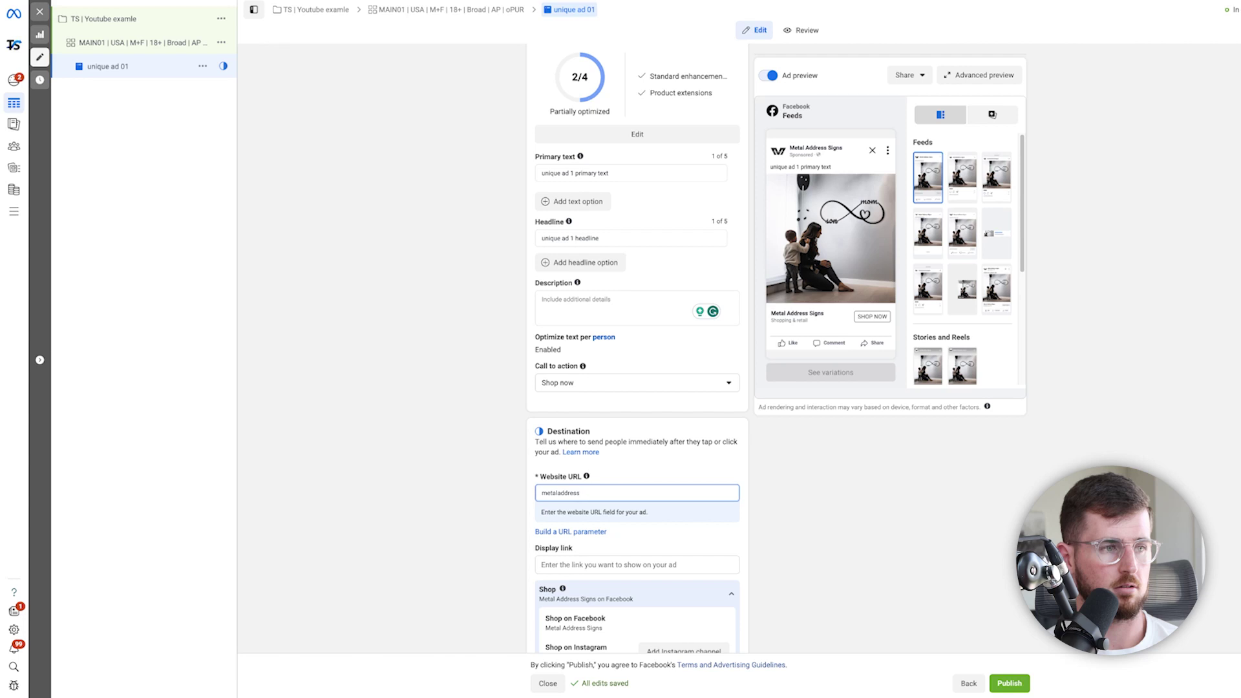
left_click(893, 525)
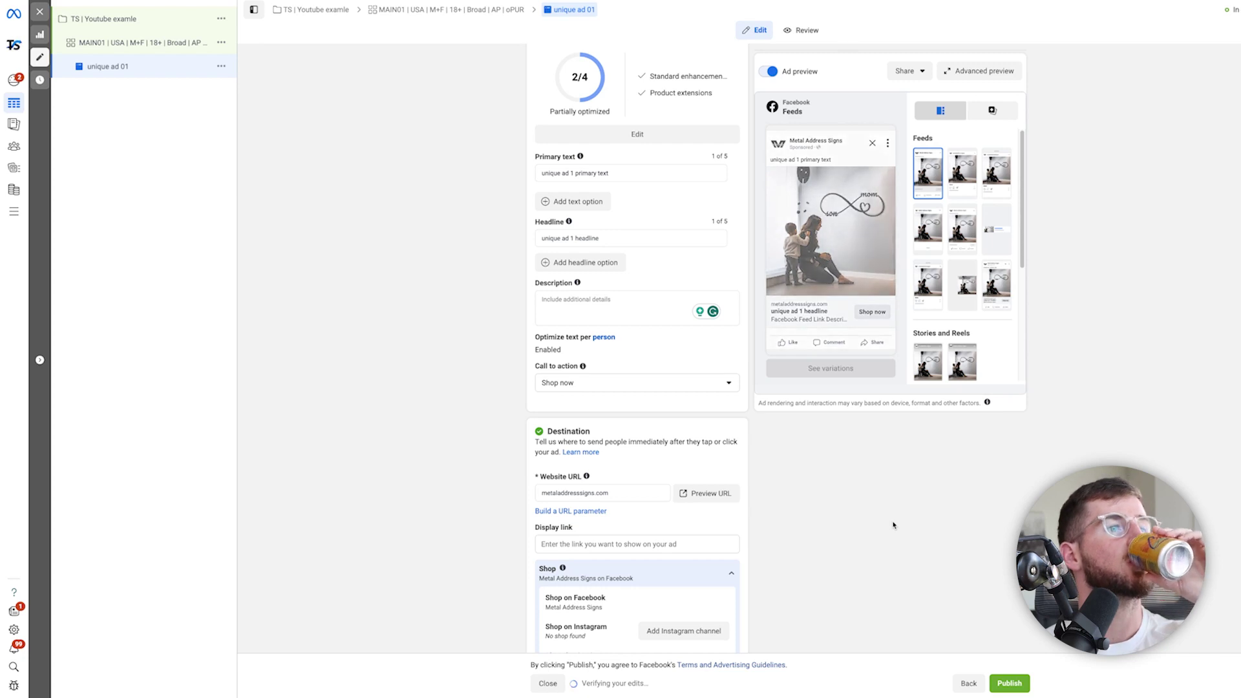
scroll(795, 491, "down", 3)
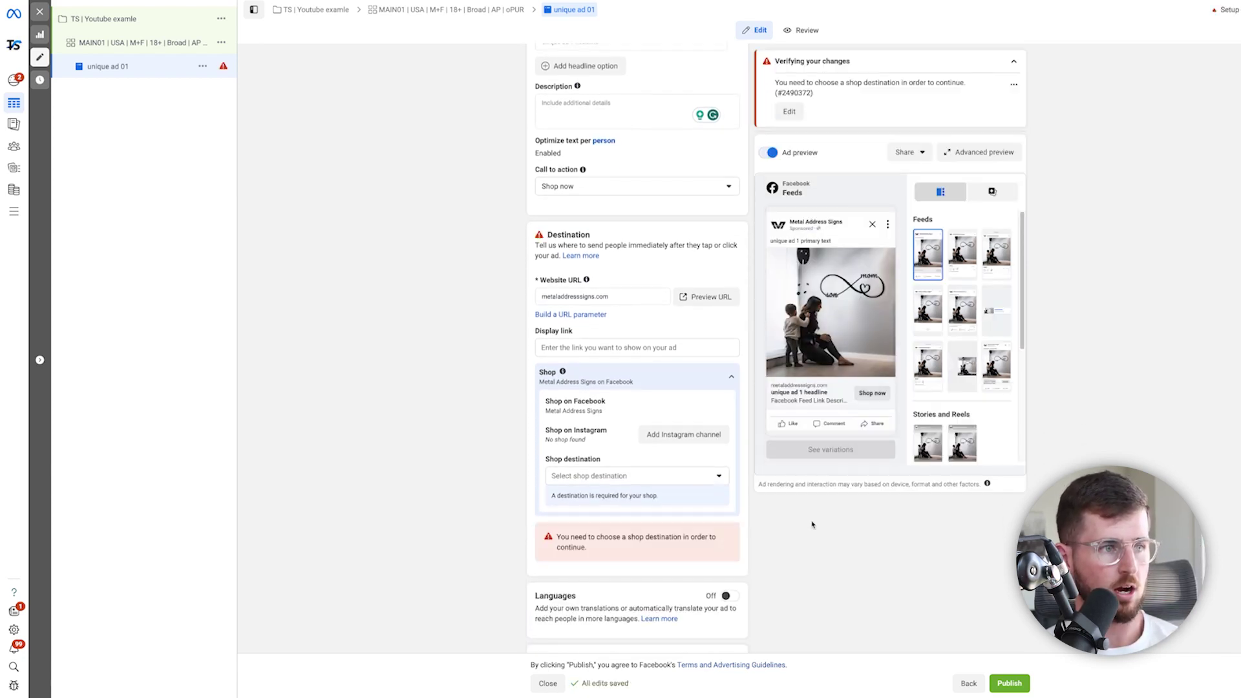
- Choose the shop's Home page as the ad's shop destination
left_click(643, 481)
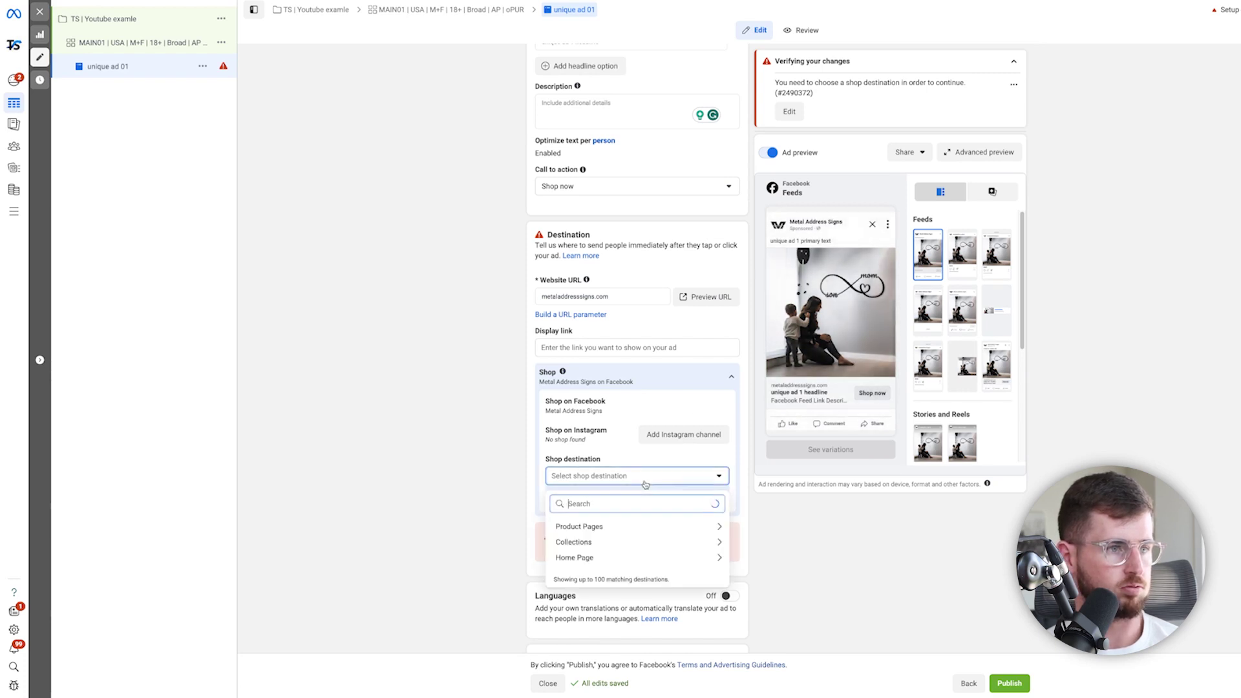
left_click(609, 557)
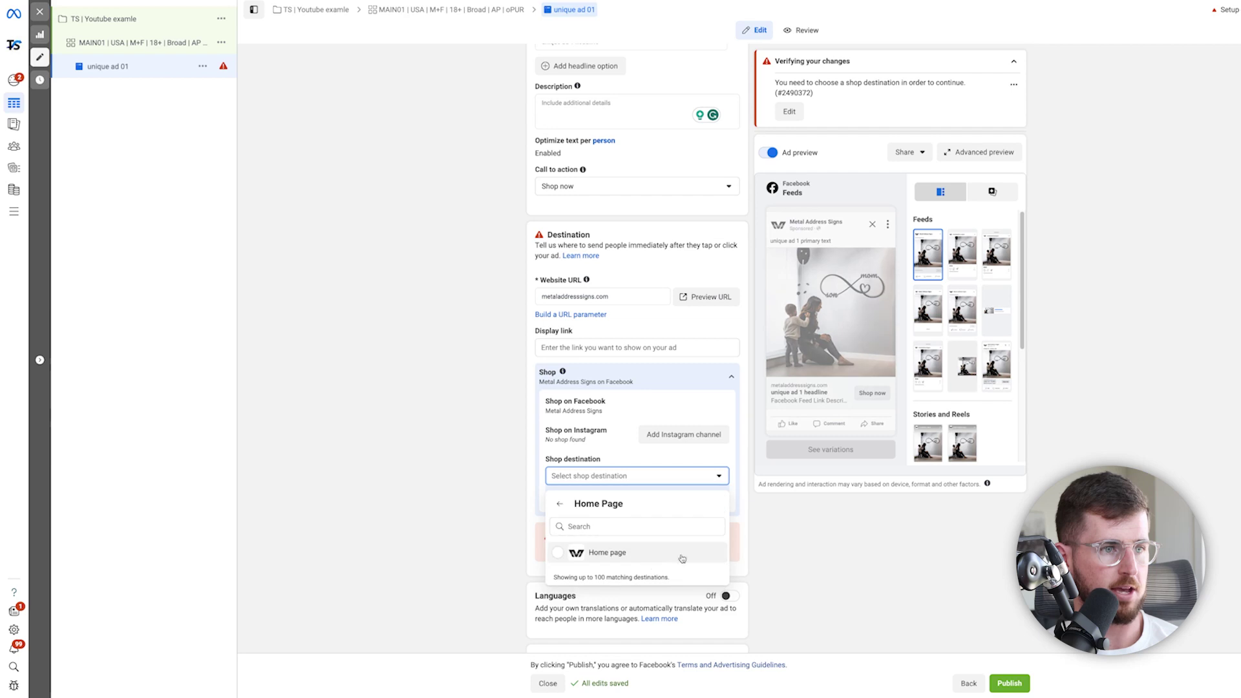
left_click(655, 556)
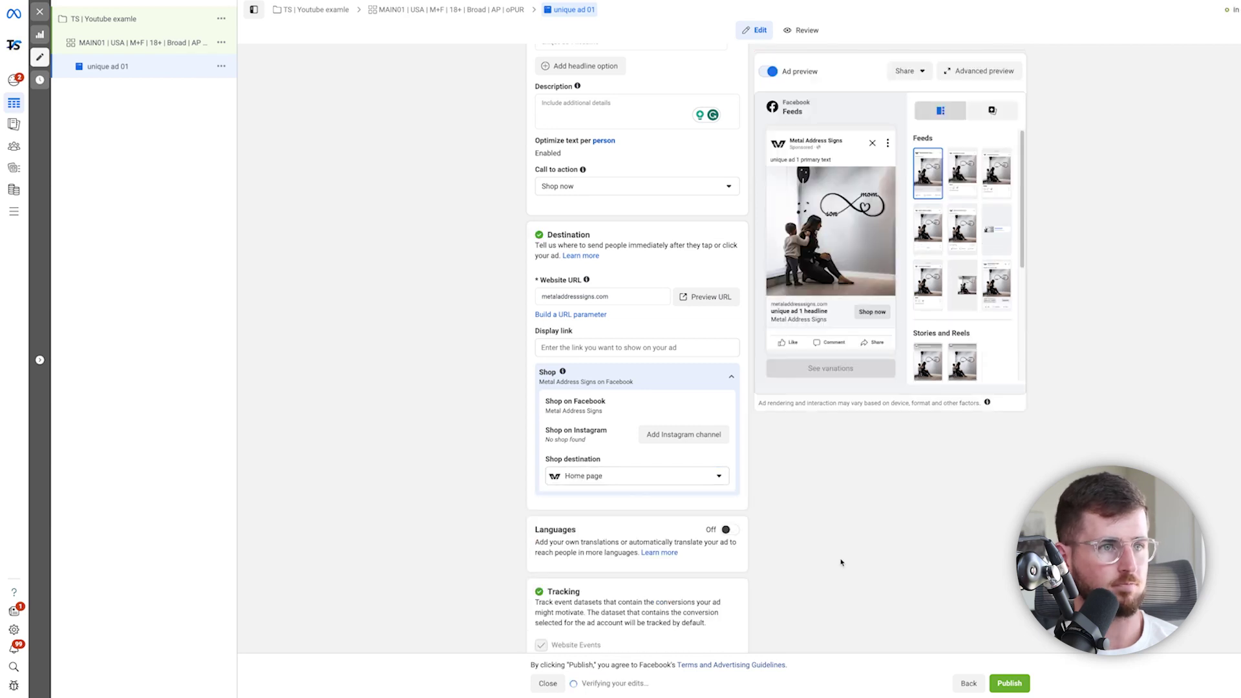
scroll(841, 562, "up", 1)
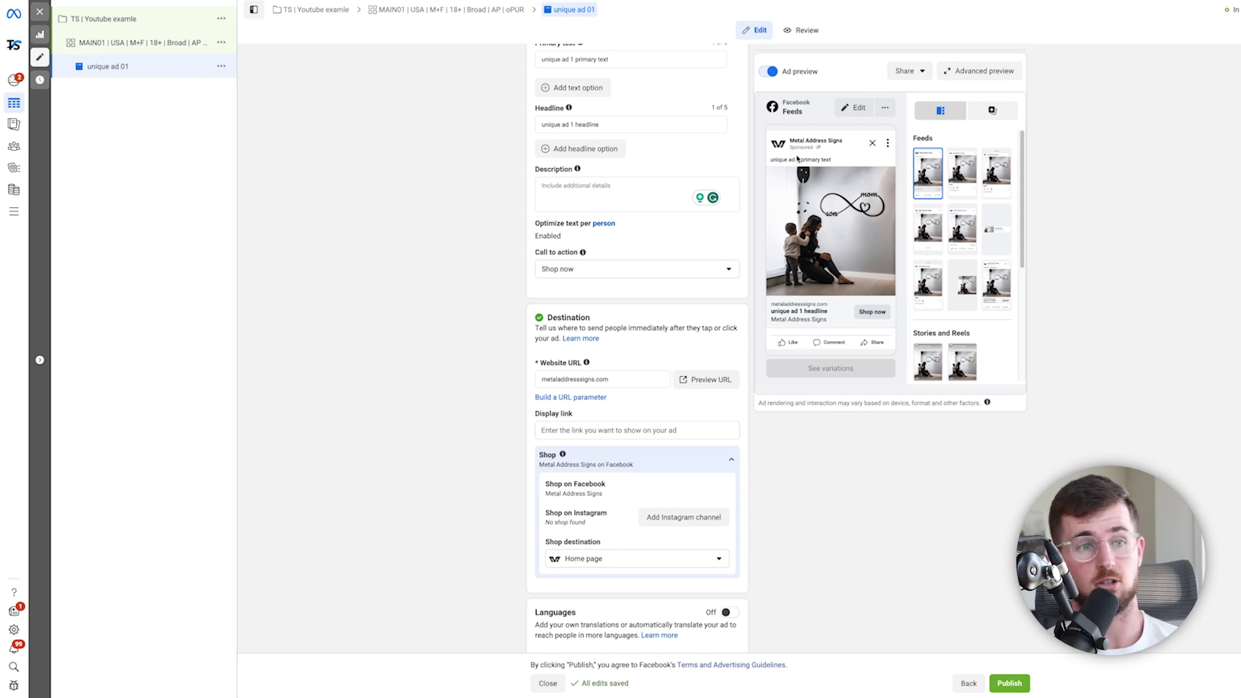
- Review the tracking settings and publish the 'unique ad 01' ad
scroll(936, 581, "down", 6)
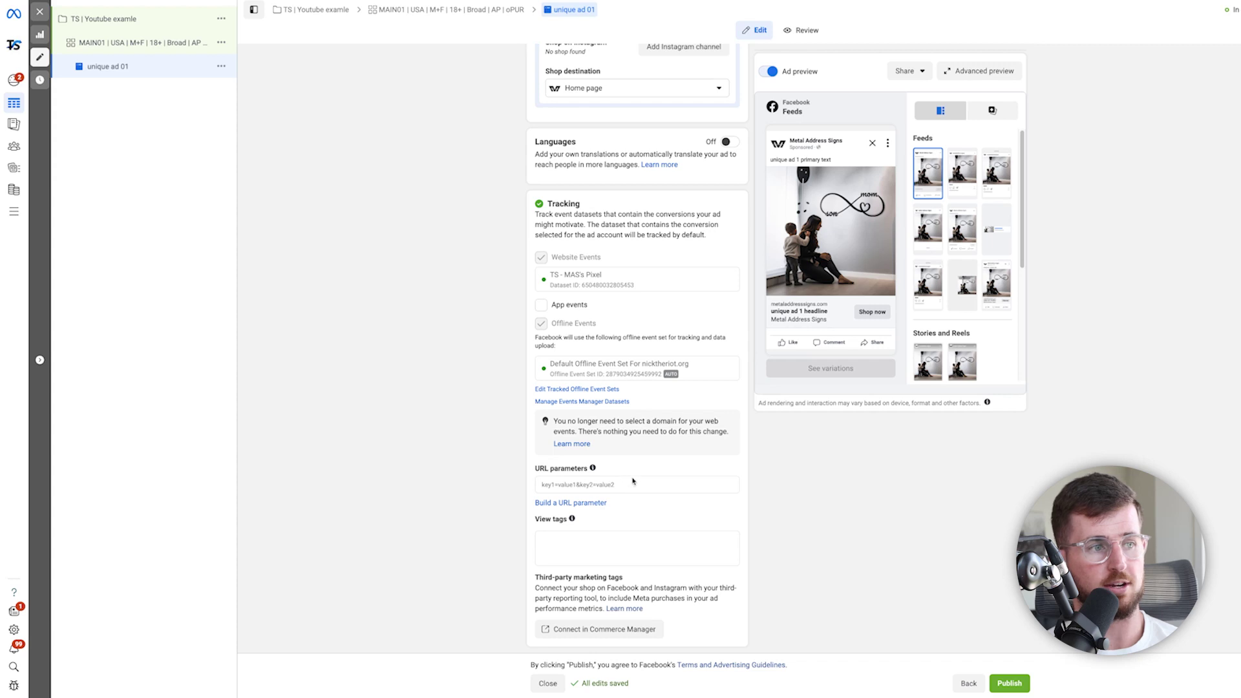
left_click(1008, 683)
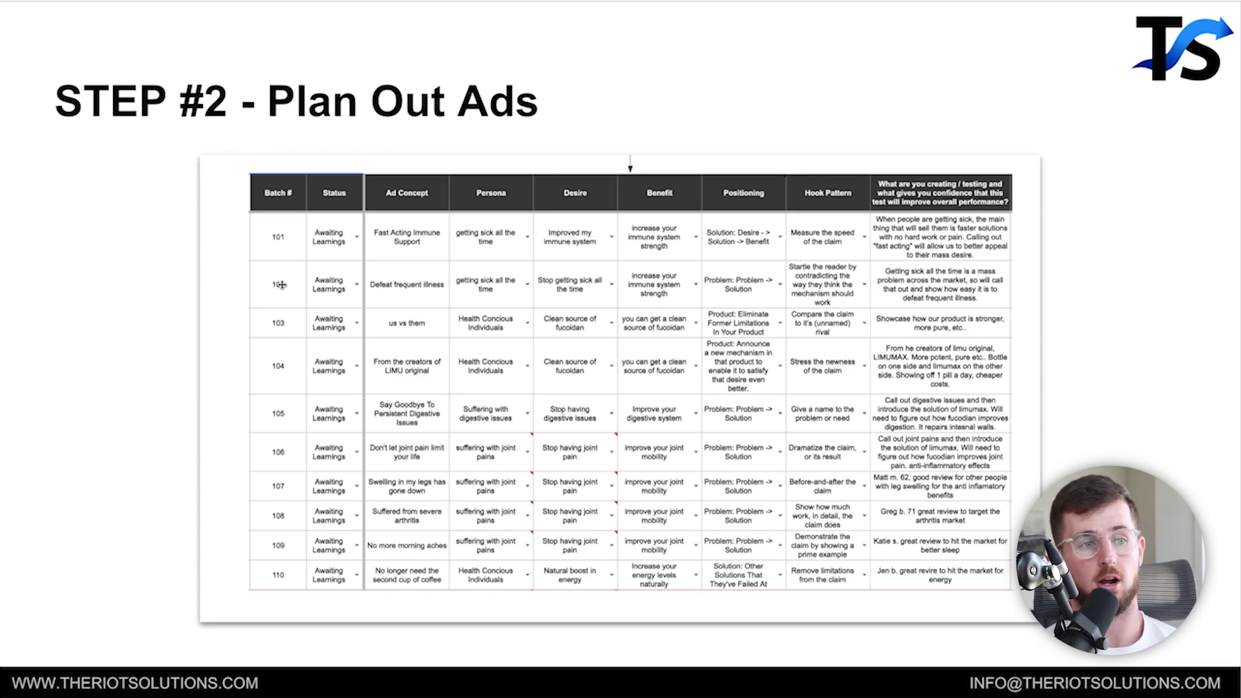
- Advance the presentation to the 'STEP #3 - Test Ads For 7-14 Days' results slide
key("Right")
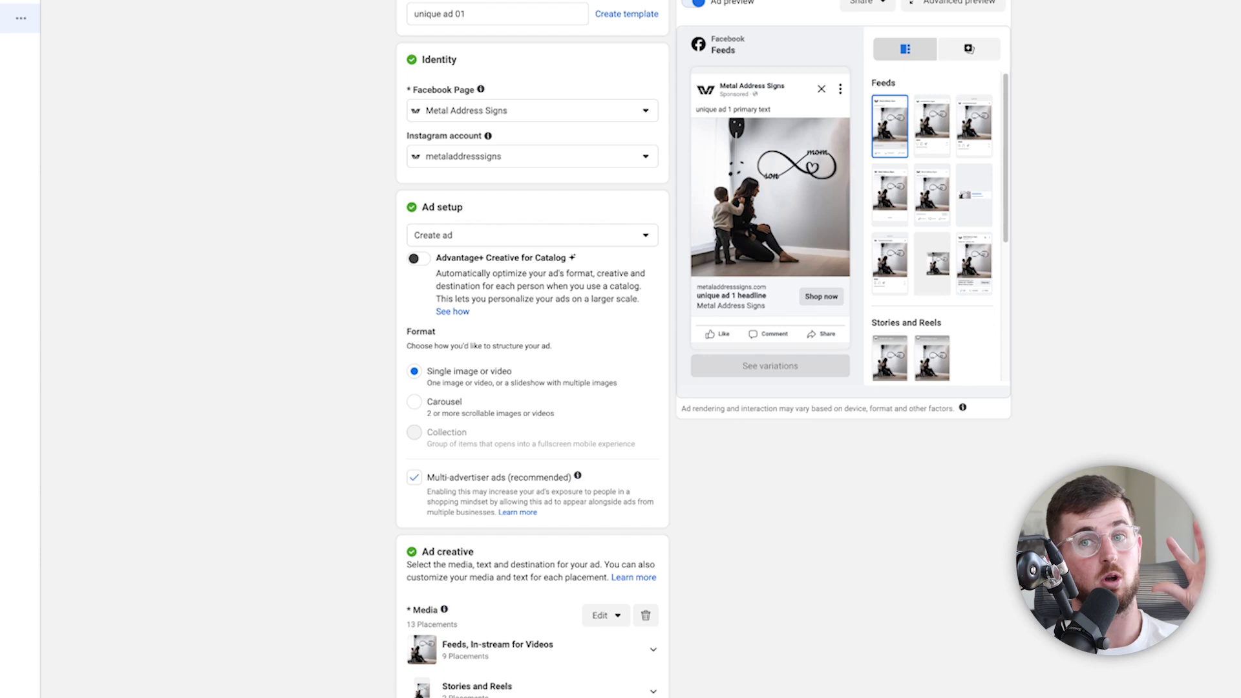
mouse_move(701, 212)
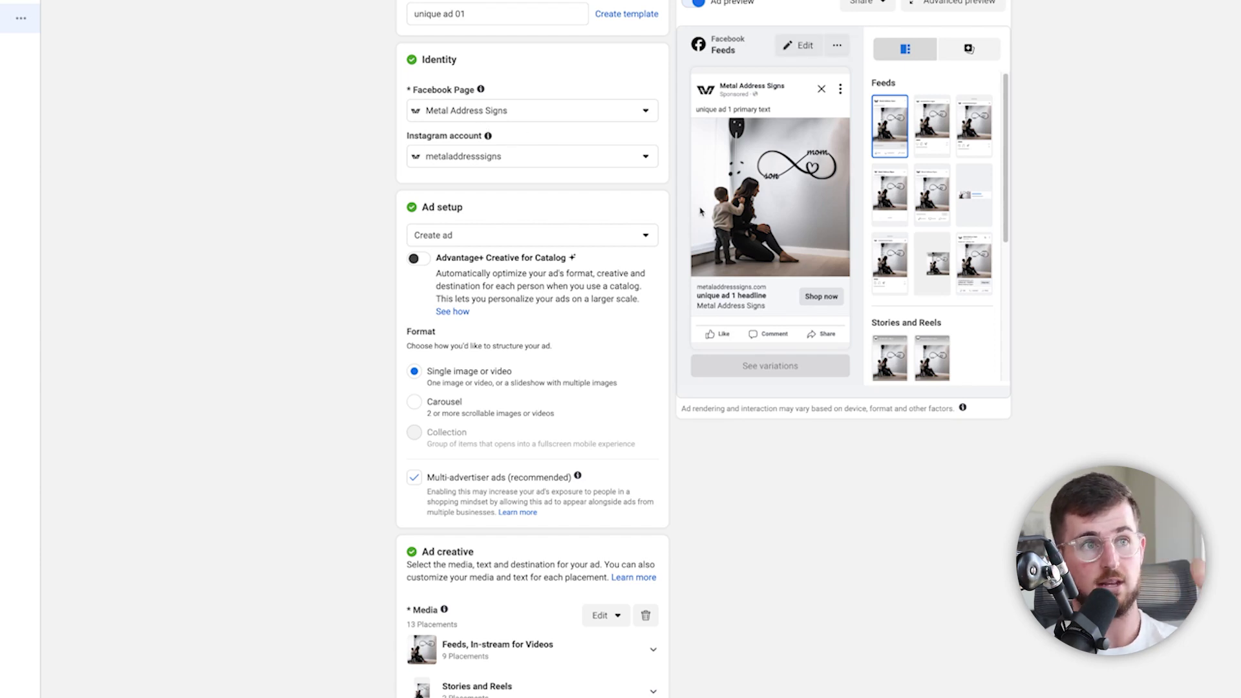